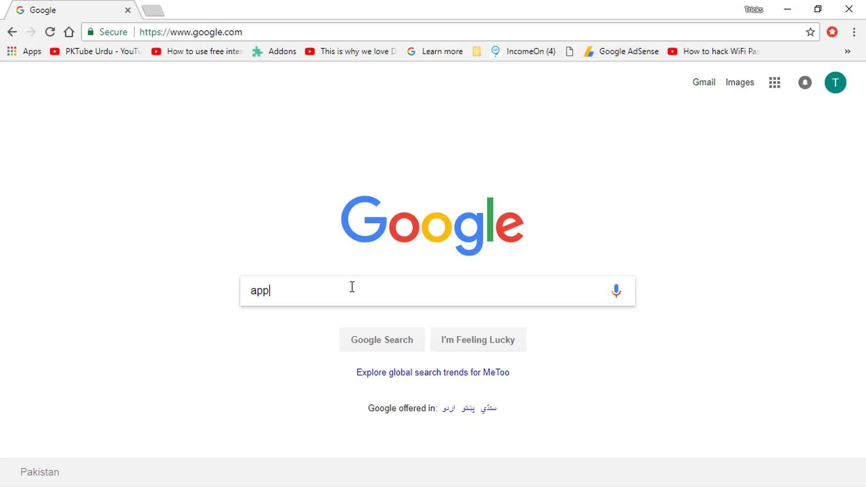
- Search Google for appybuilder
text(ybil)
key(BackSpace)
key(BackSpace)
text(uildrer)
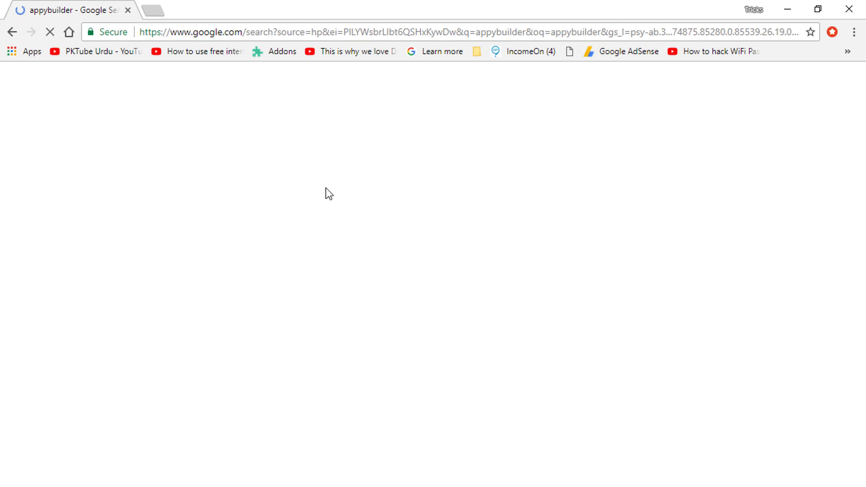
- Open the Appy Builder website from the search results, launch its online app builder, and close the original website page
click(153, 190)
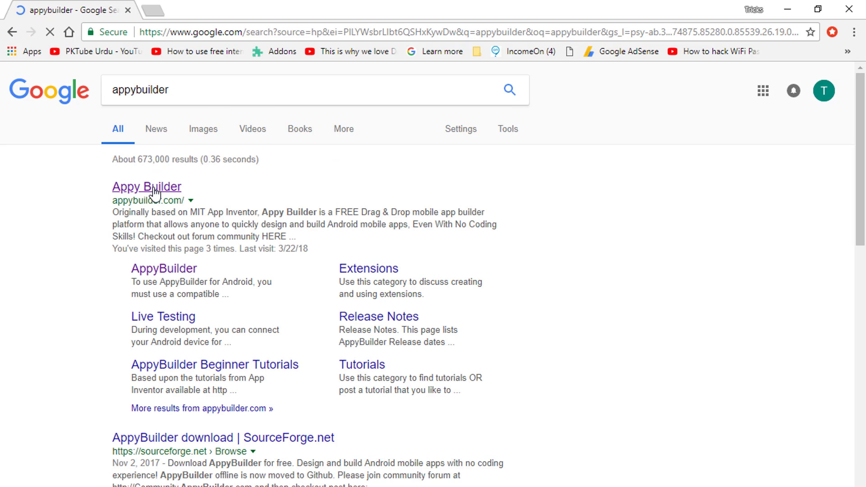
click(162, 189)
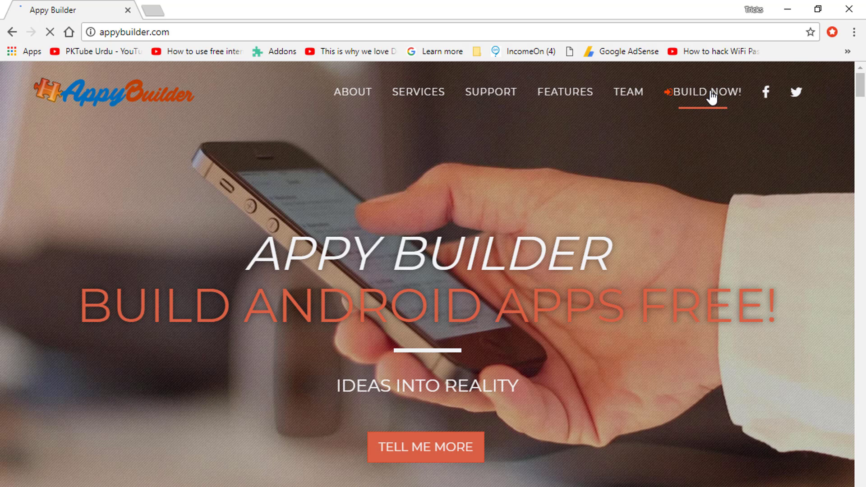
click(711, 97)
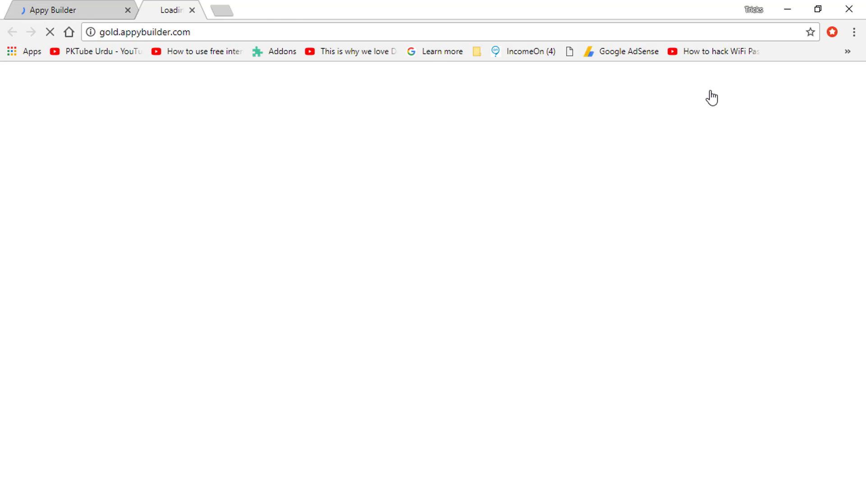
click(128, 10)
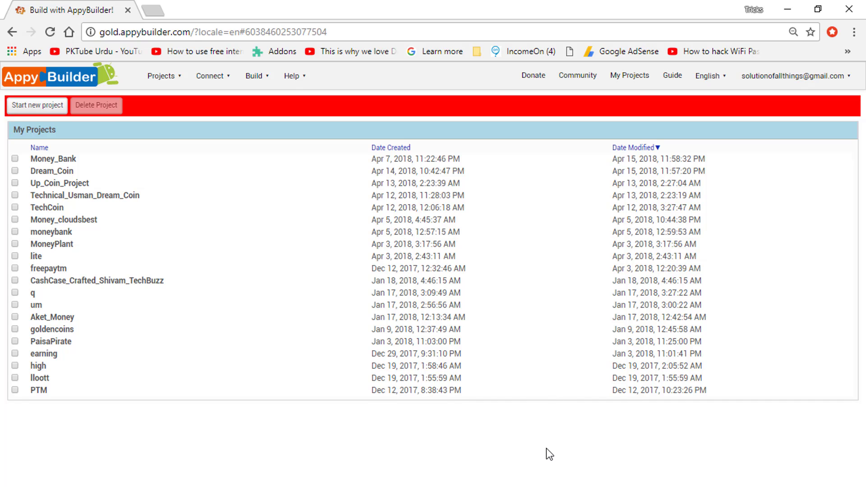
click(559, 486)
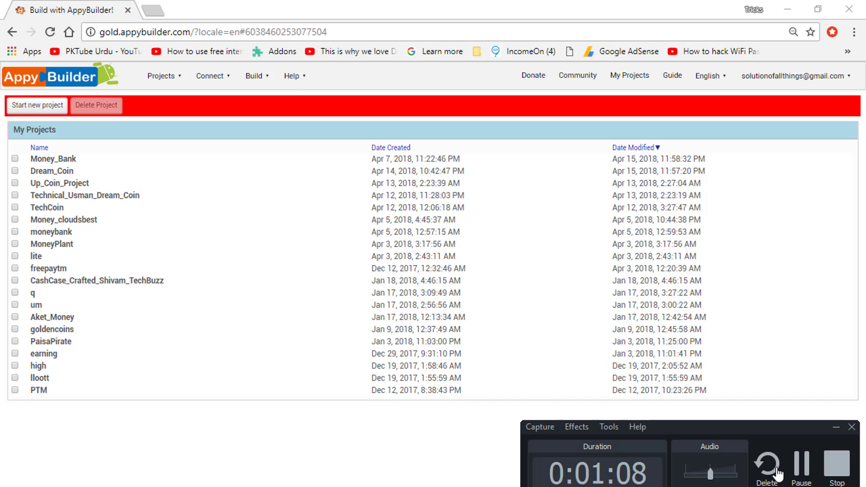
click(795, 477)
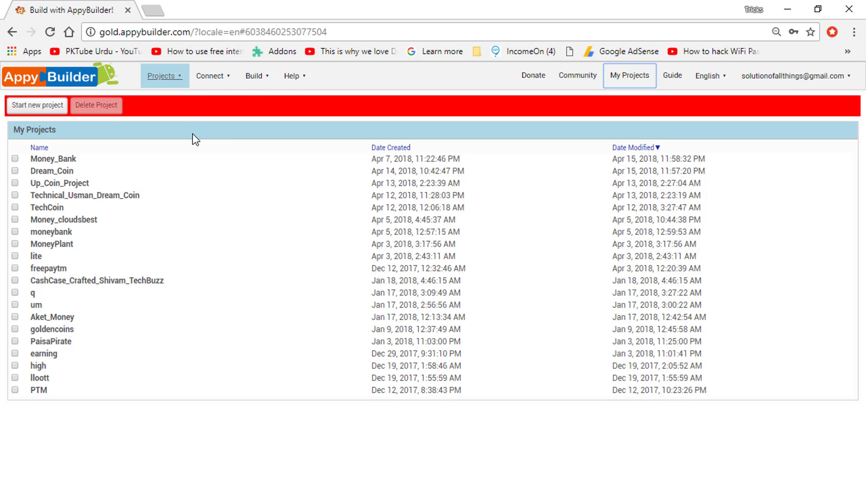
- Try to import the project file best.aia from the aia file folder on drive E: into the projects list
click(168, 78)
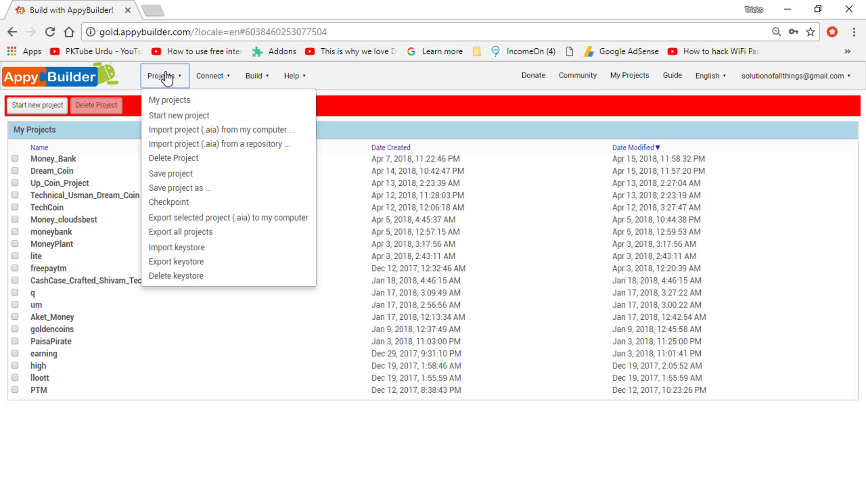
click(205, 131)
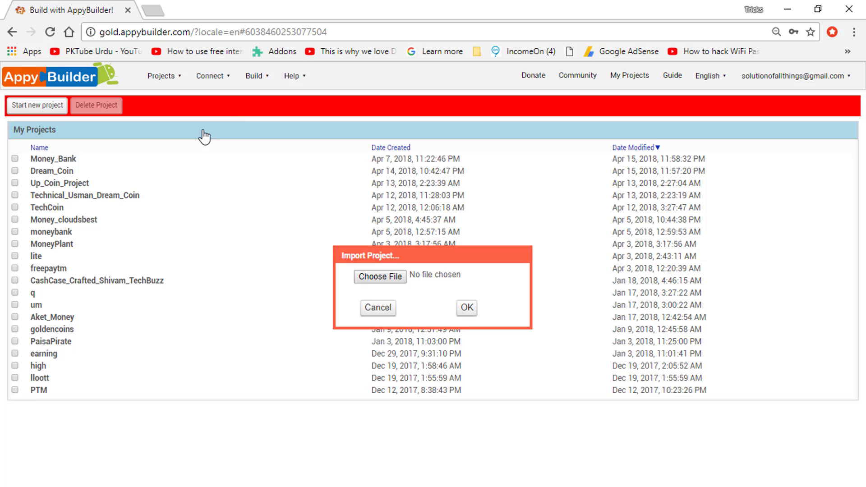
click(383, 278)
click(381, 271)
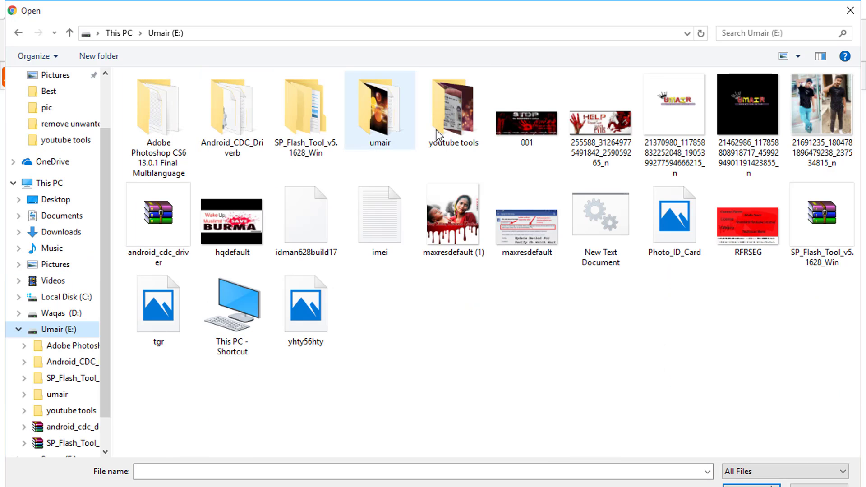
double_click(387, 128)
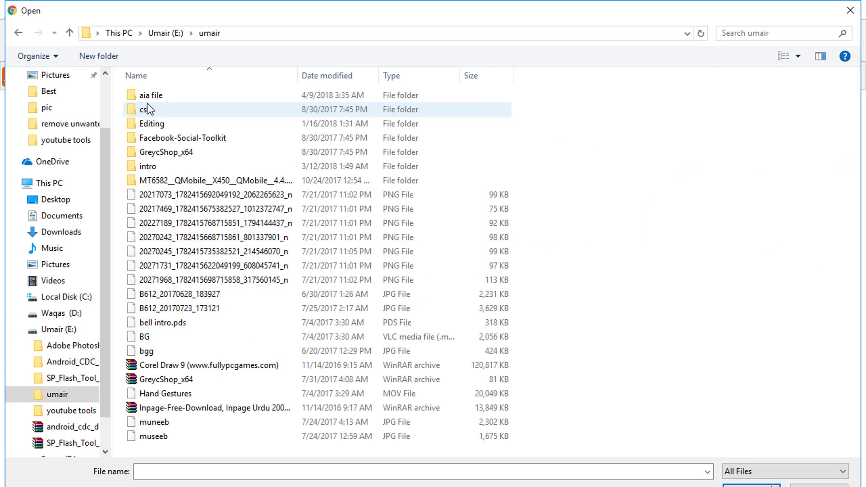
double_click(151, 99)
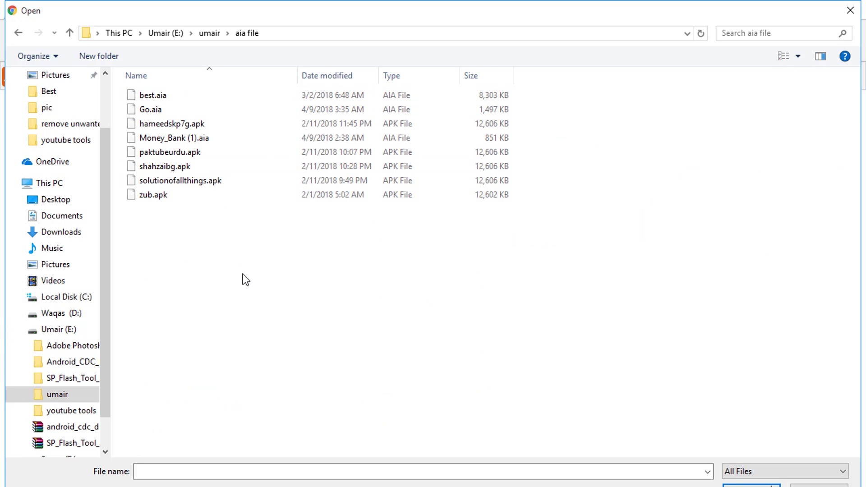
click(202, 95)
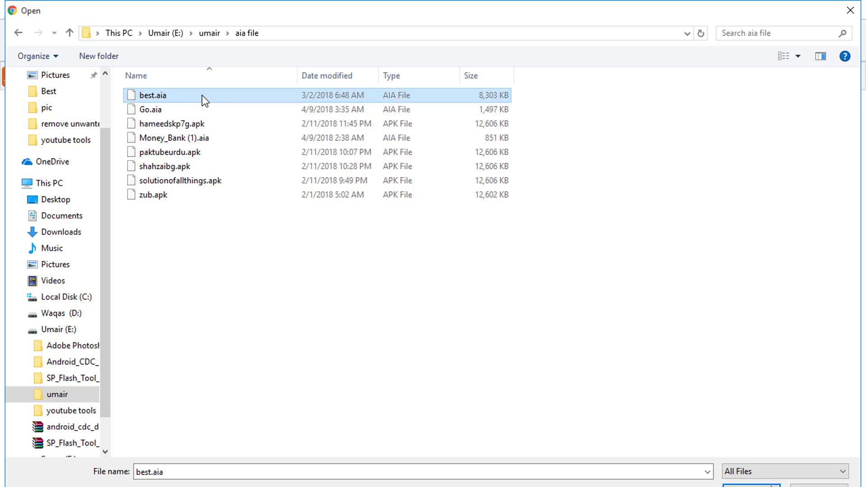
click(751, 486)
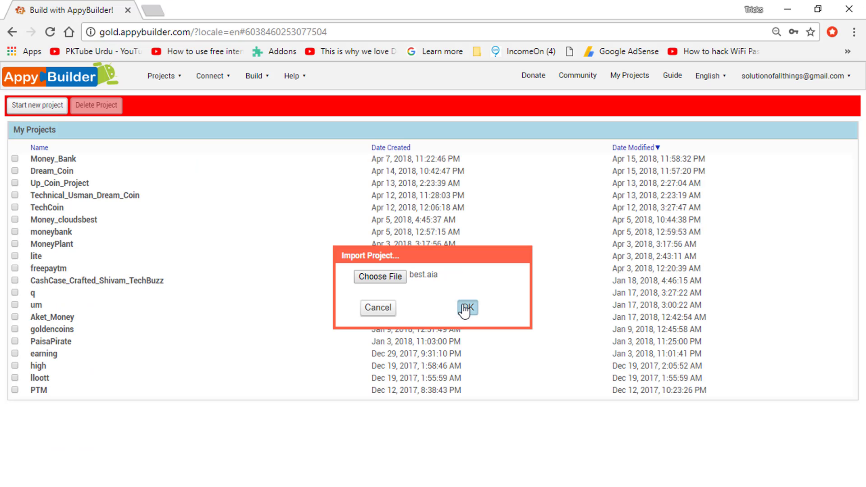
click(465, 309)
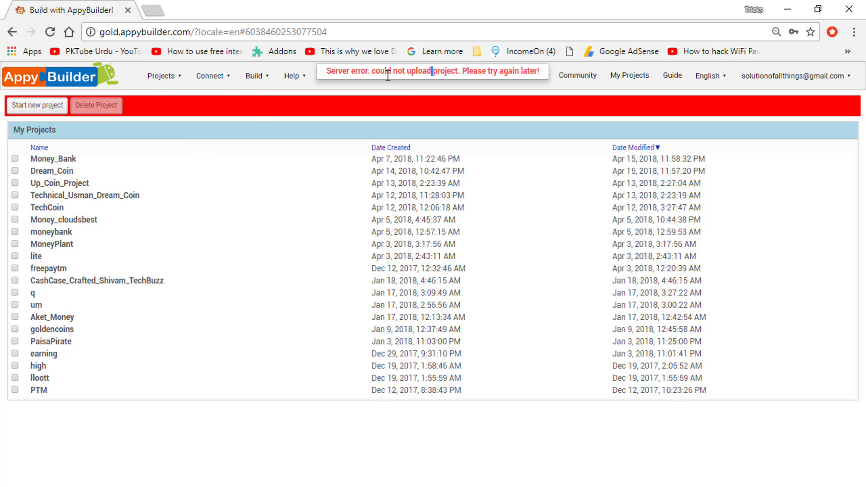
drag(376, 71, 519, 72)
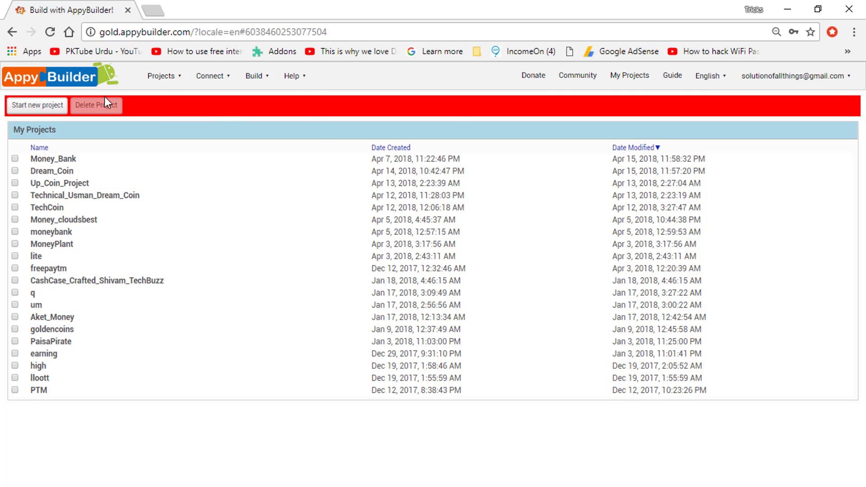
- Retry importing best.aia from the computer as a project
click(160, 81)
click(191, 130)
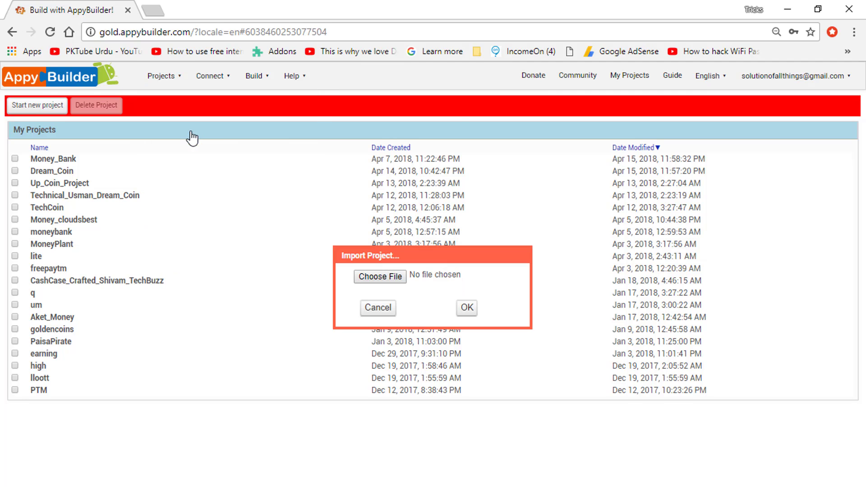
click(367, 277)
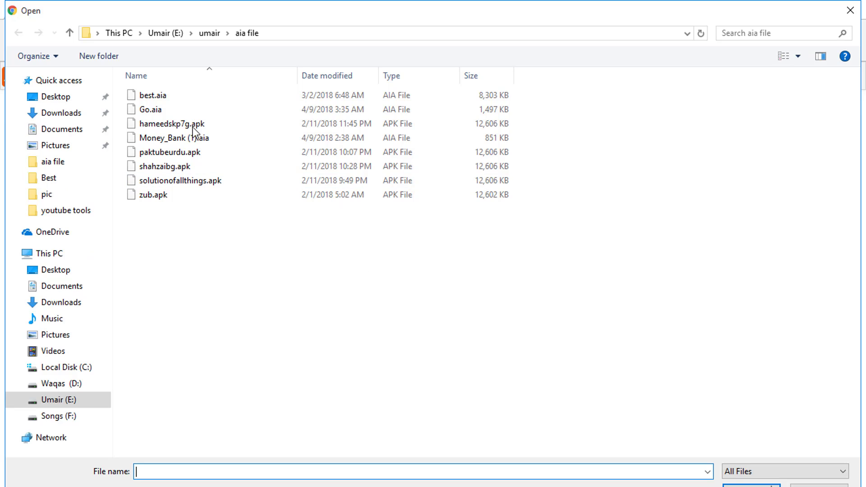
click(189, 109)
click(185, 95)
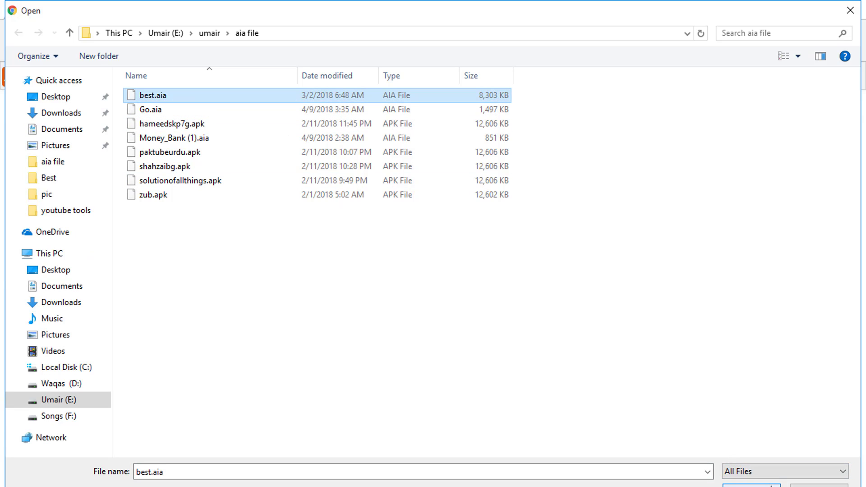
click(757, 485)
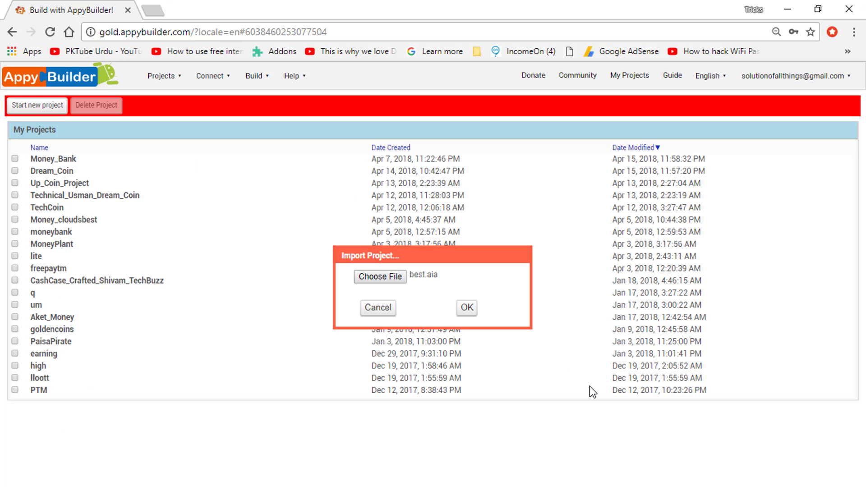
click(467, 308)
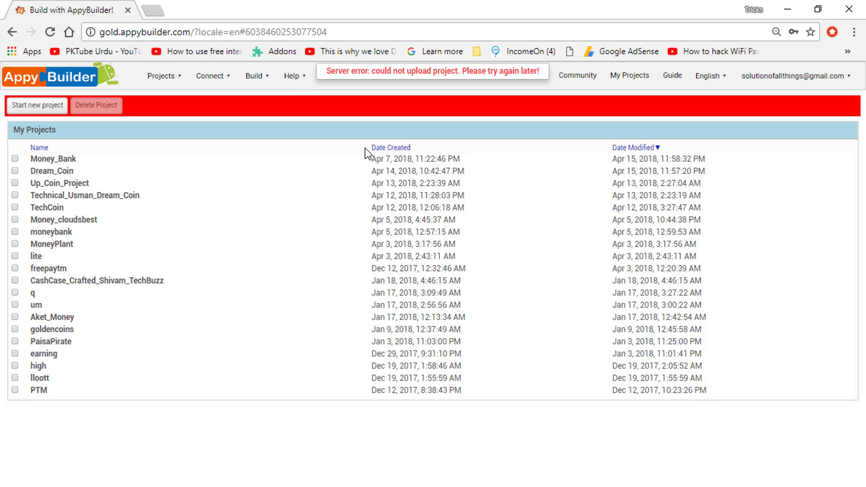
drag(385, 165, 471, 79)
click(469, 97)
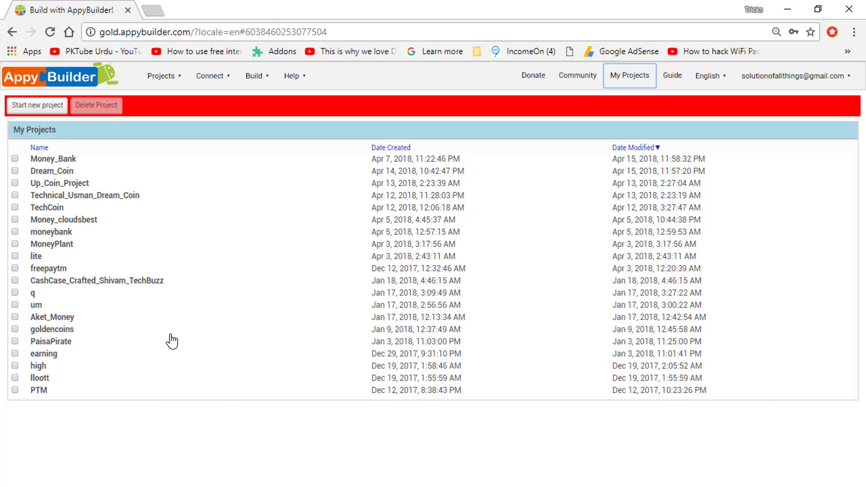
click(398, 96)
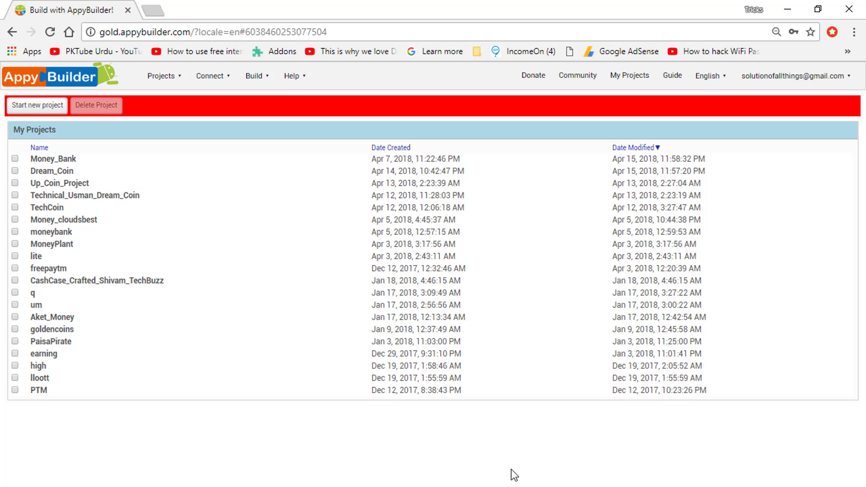
click(523, 486)
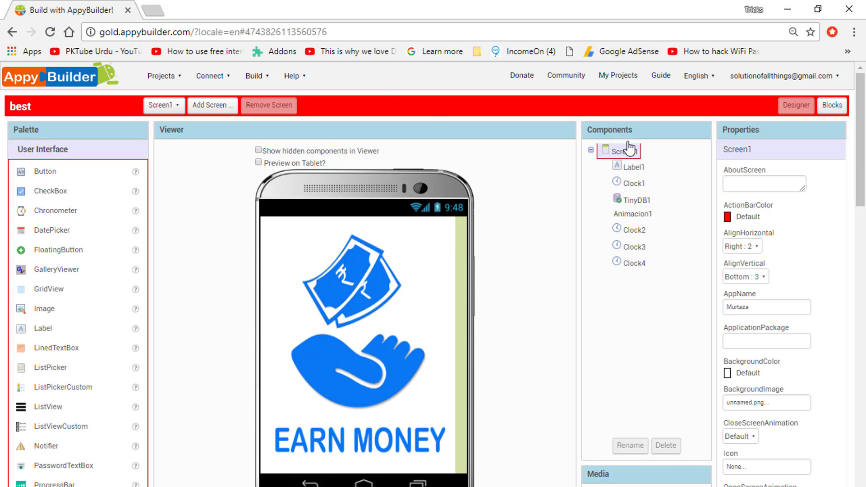
- Switch the best project to its Offer screen and check the properties of the AdMob3, AdMob2 and AdMob1 components
click(174, 106)
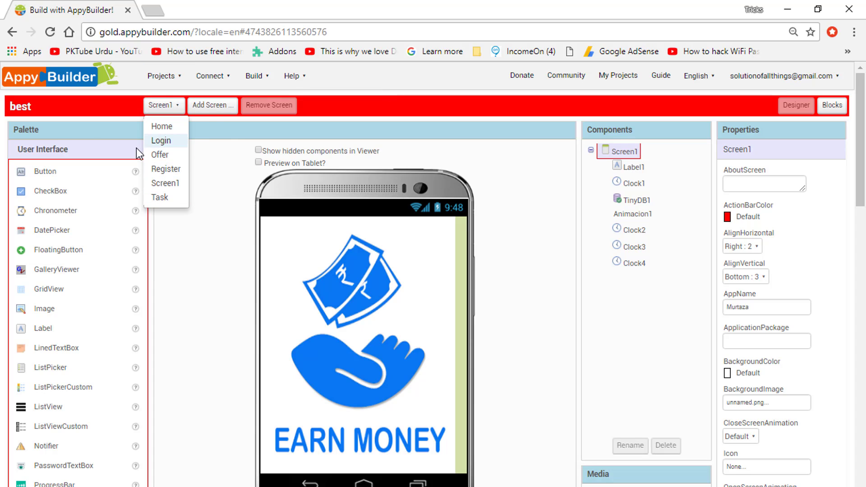
click(218, 156)
click(174, 106)
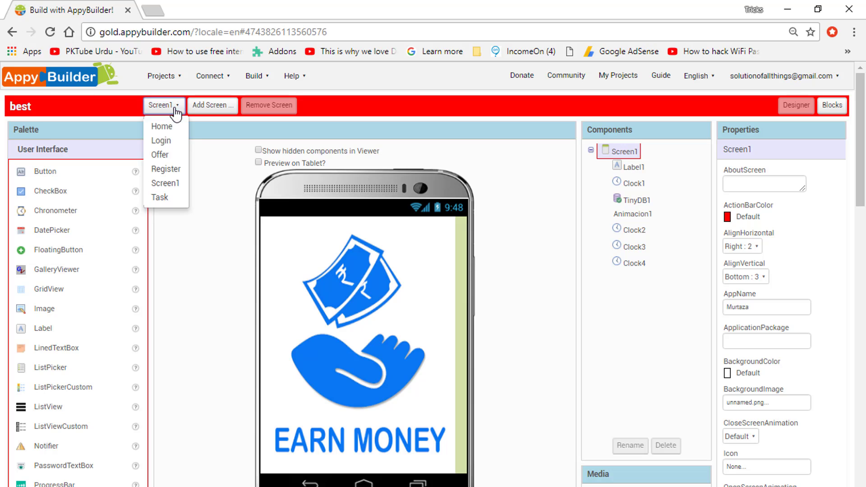
click(160, 155)
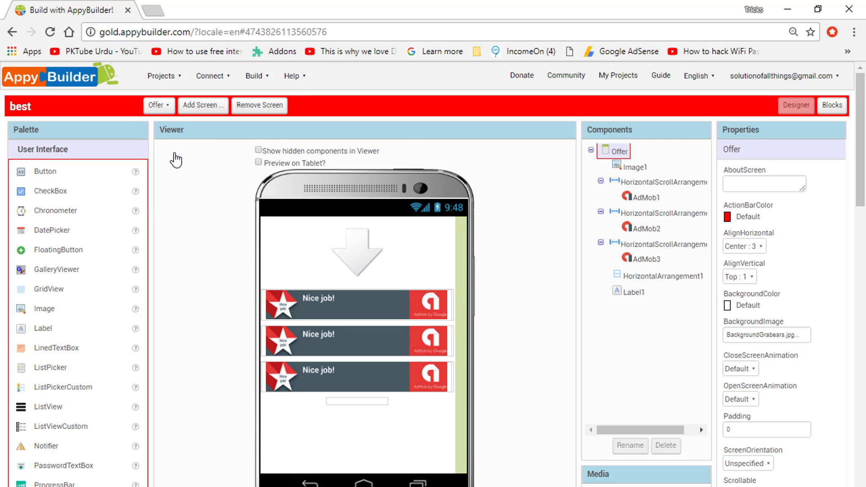
click(649, 259)
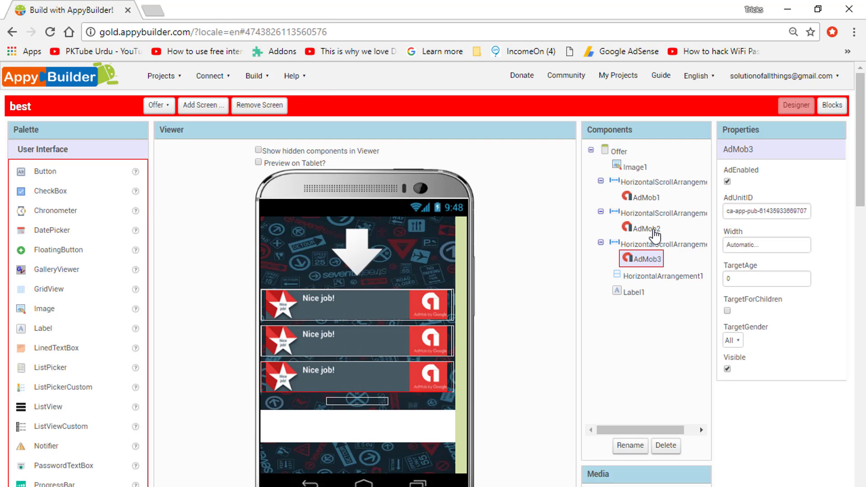
click(647, 228)
click(646, 197)
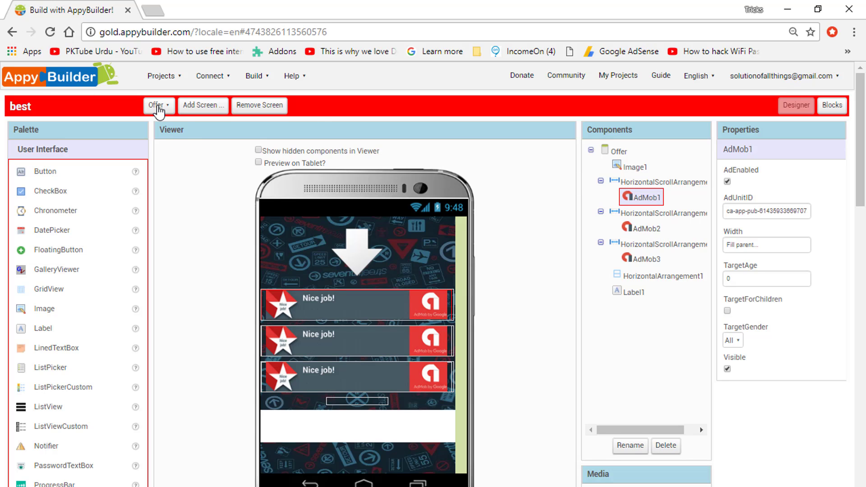
- Switch to the Task screen and look through its component tree for the AdMobInterstitial components
click(155, 105)
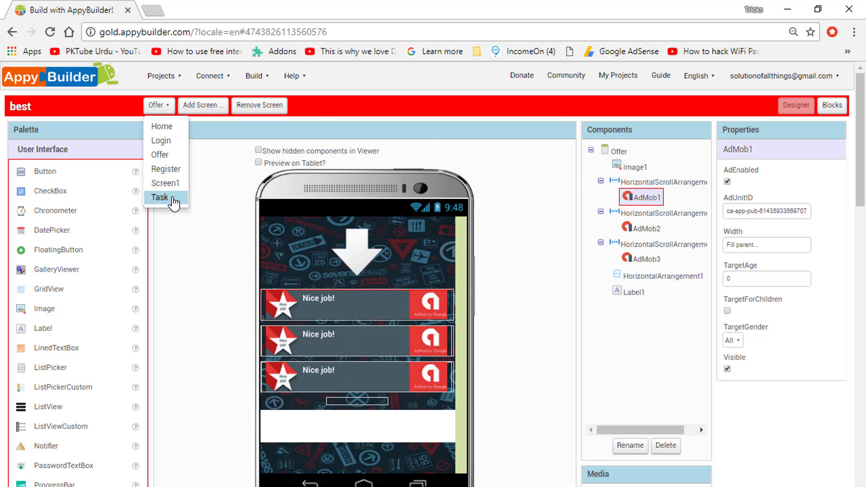
click(160, 198)
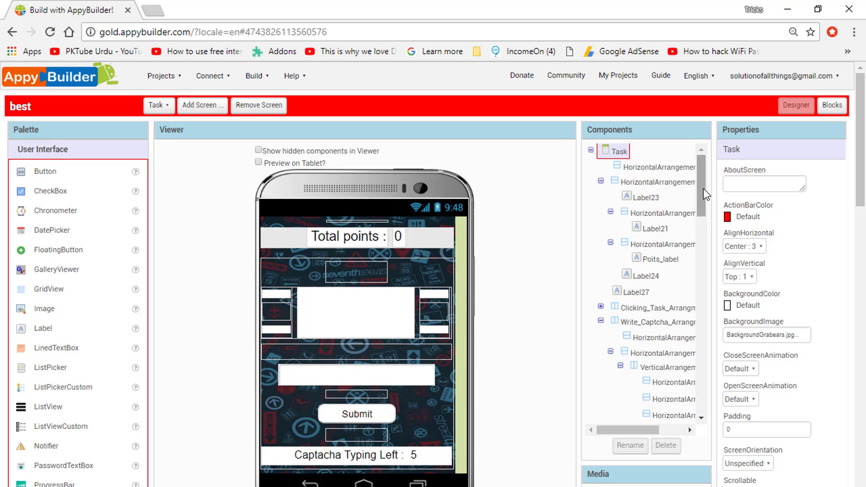
drag(702, 188, 705, 318)
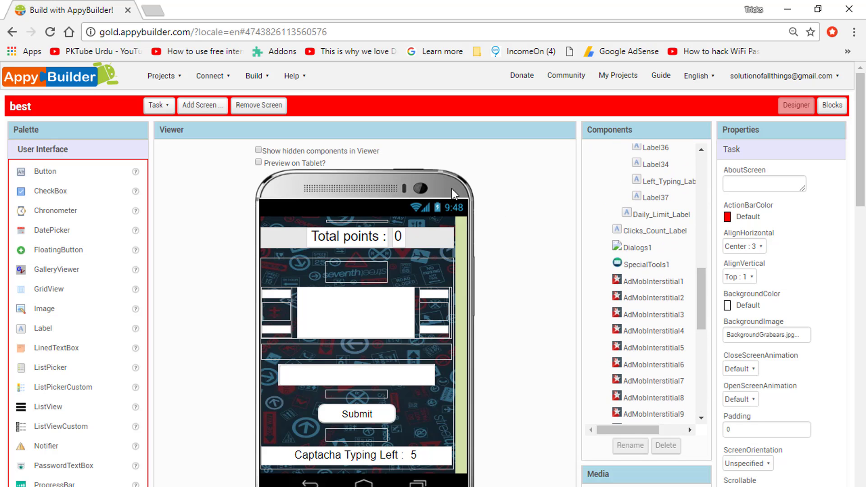
- Search the web for admob in a new tab and open the Google AdMob website
click(162, 14)
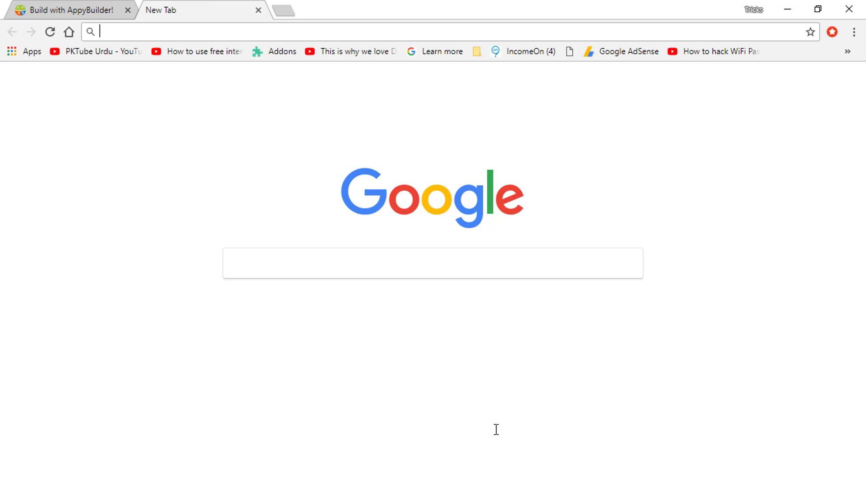
text(admob)
key(Return)
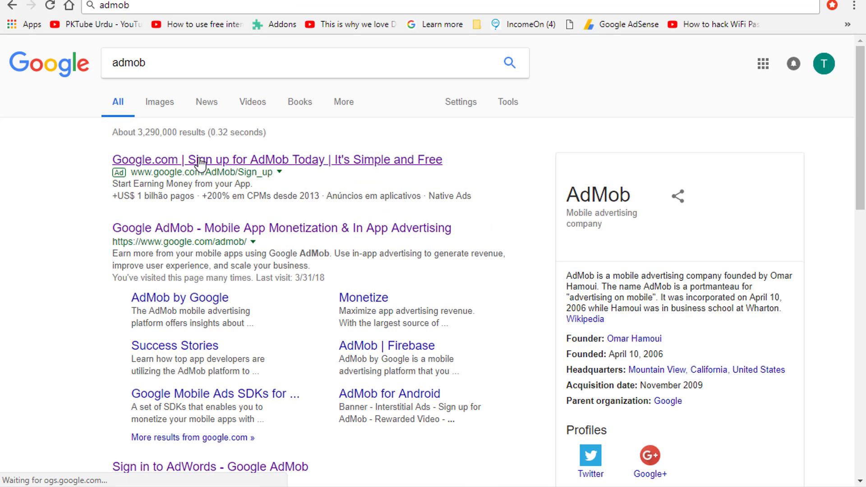
click(209, 240)
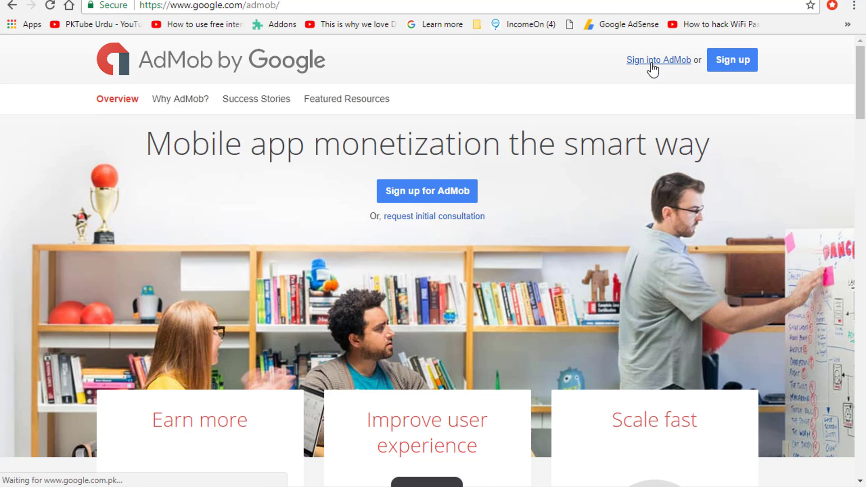
- Sign into AdMob and add an unpublished Android app named yuoir, continuing to its ad unit creation
click(652, 68)
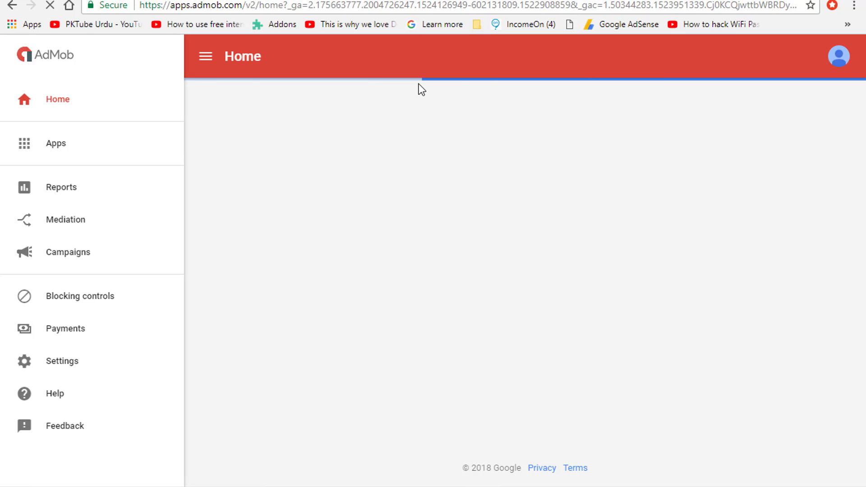
click(57, 154)
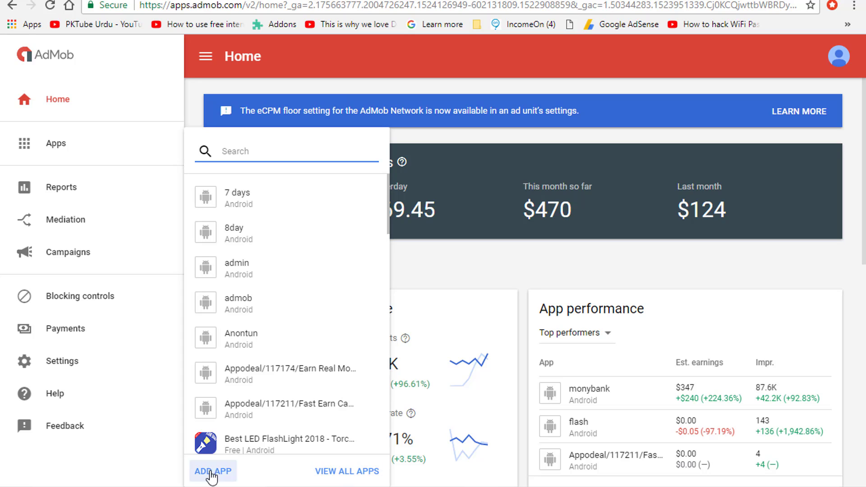
click(211, 472)
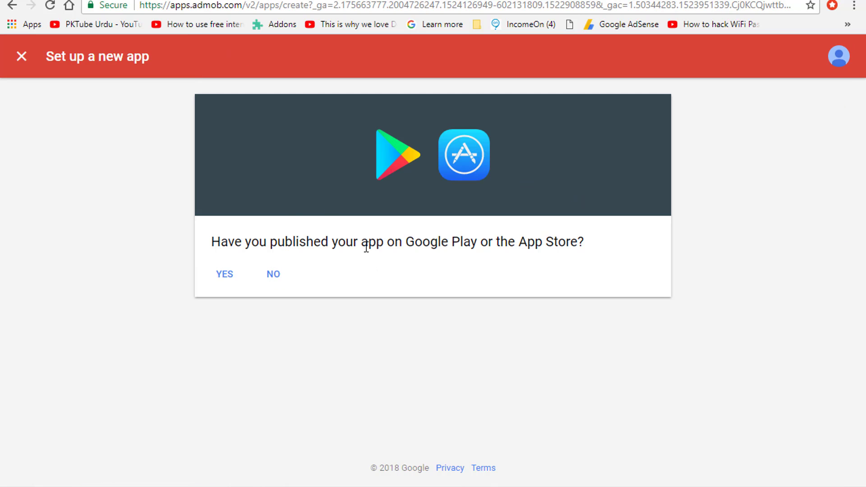
triple_click(366, 247)
click(259, 273)
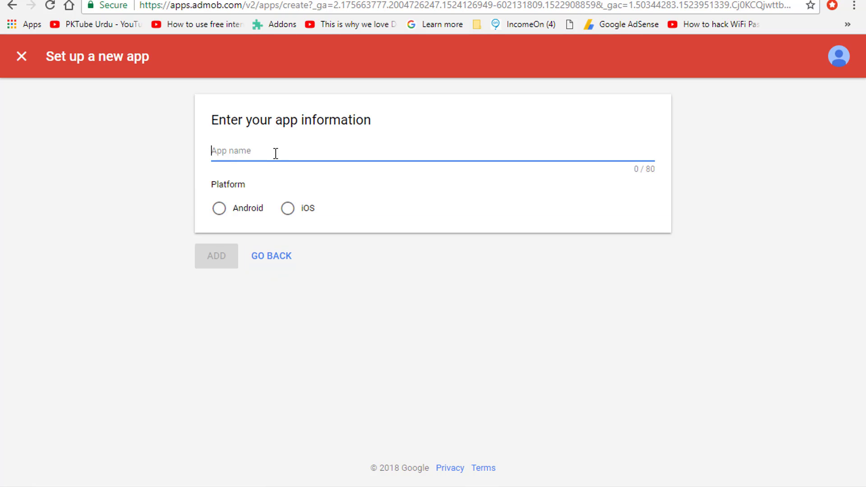
text(yuoir)
click(219, 210)
click(218, 259)
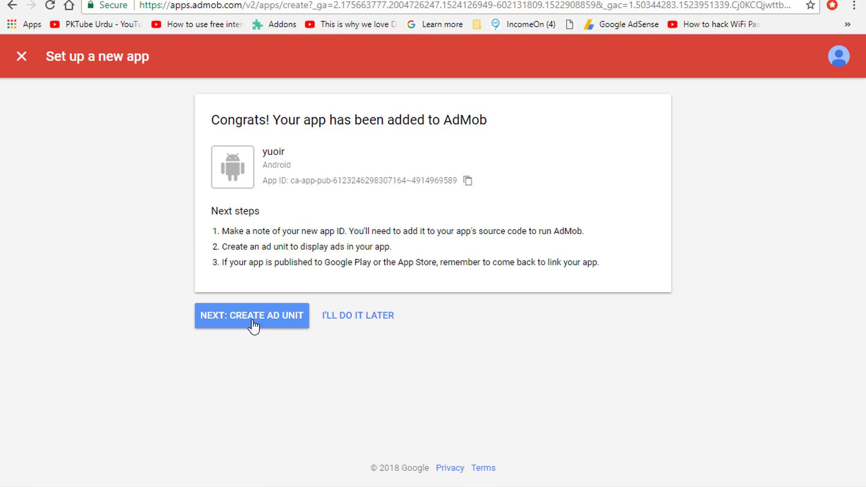
click(251, 321)
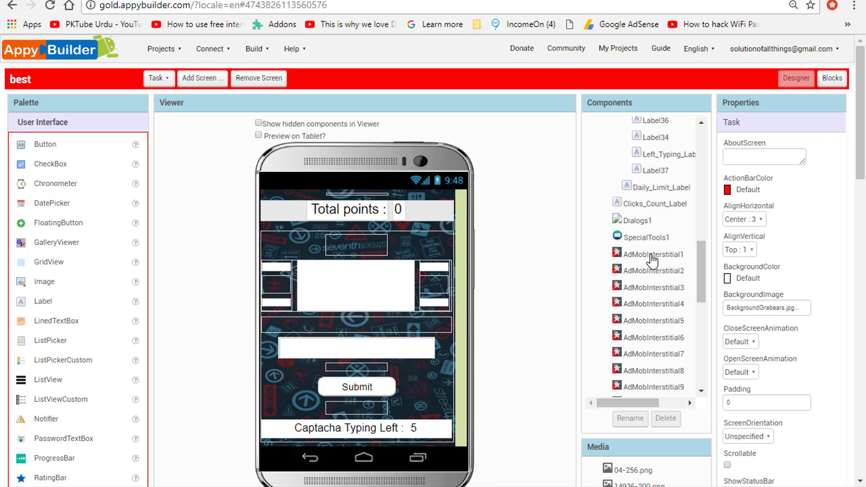
- Check the AdMobInterstitial1 and AdMobInterstitial2 properties in AppyBuilder's Task screen and look through the remaining interstitial components
click(653, 255)
click(658, 270)
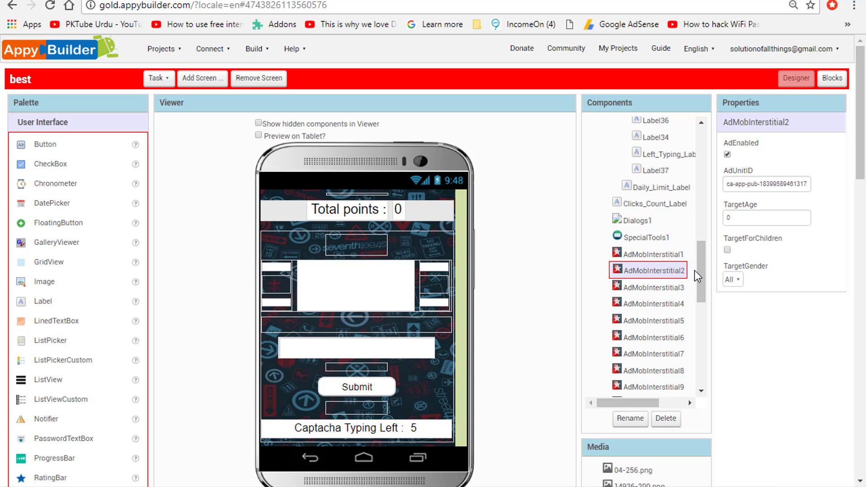
drag(697, 272, 703, 317)
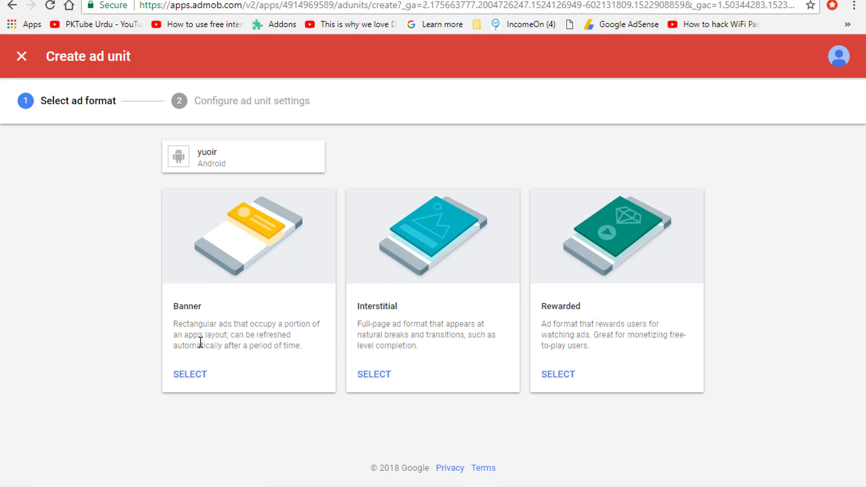
- Back in AdMob, create an interstitial ad unit named 1 for the yuoir app
drag(175, 326, 296, 346)
click(384, 325)
click(378, 383)
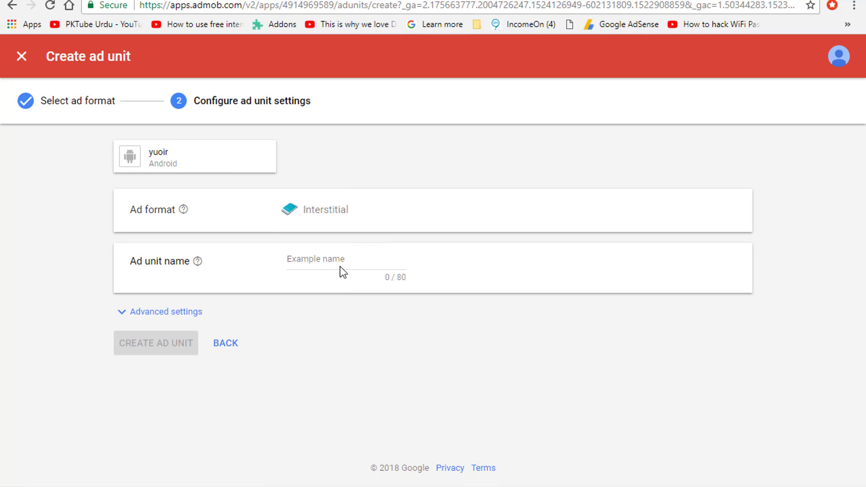
click(342, 270)
text(1)
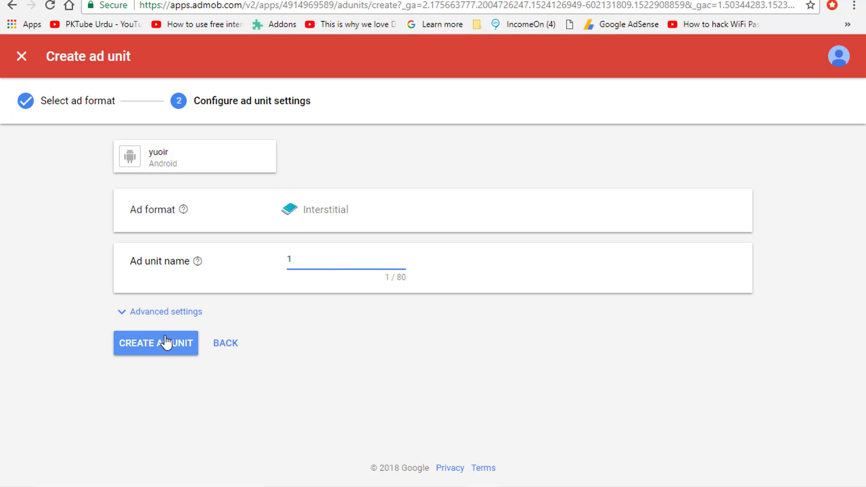
click(176, 349)
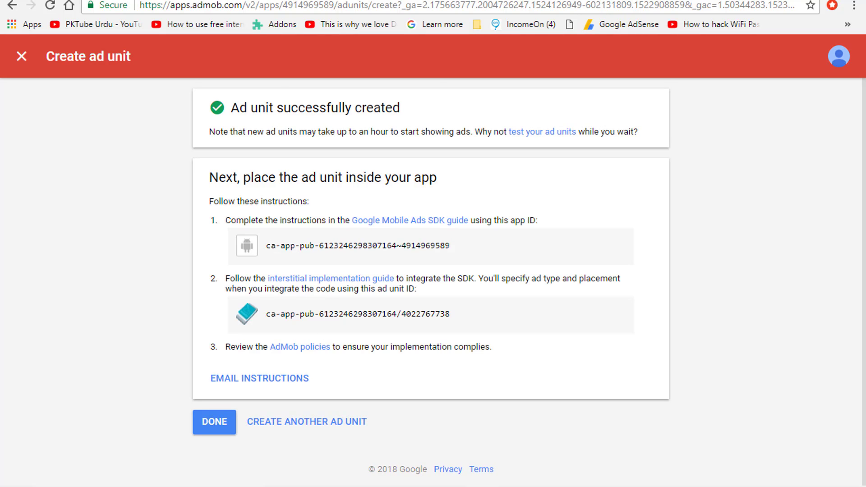
triple_click(428, 246)
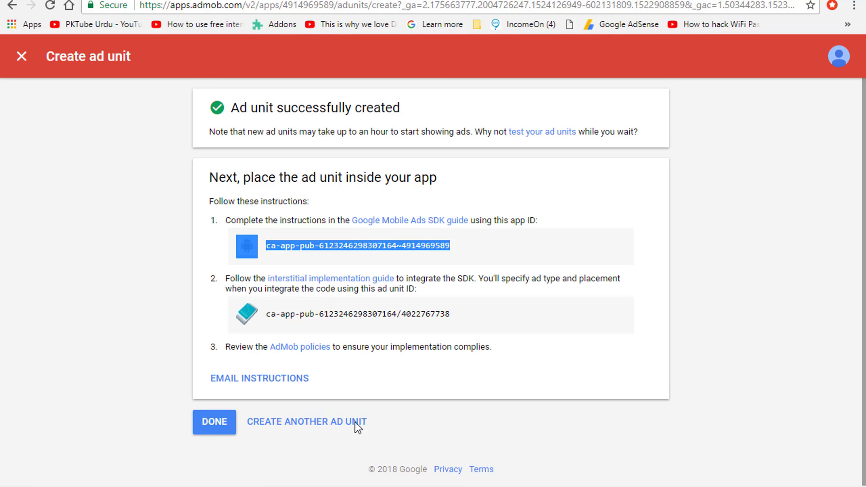
- Create another ad unit for the yuoir app in the Banner format, named 1
click(309, 429)
click(199, 375)
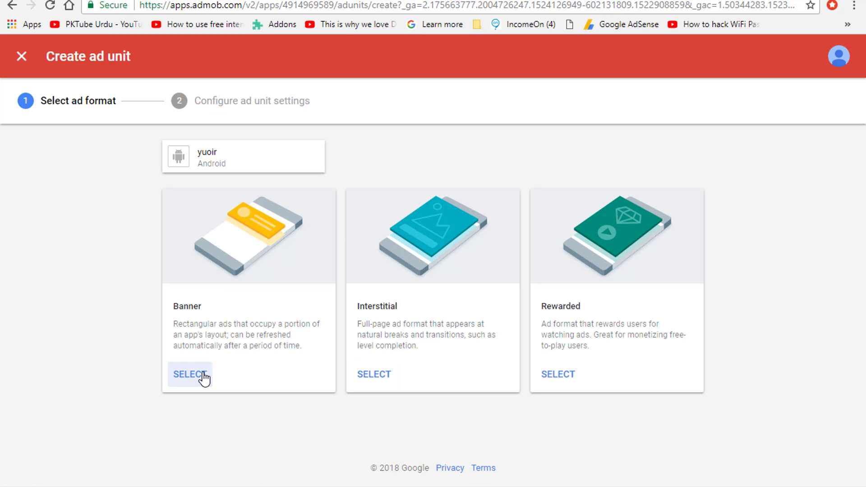
click(351, 258)
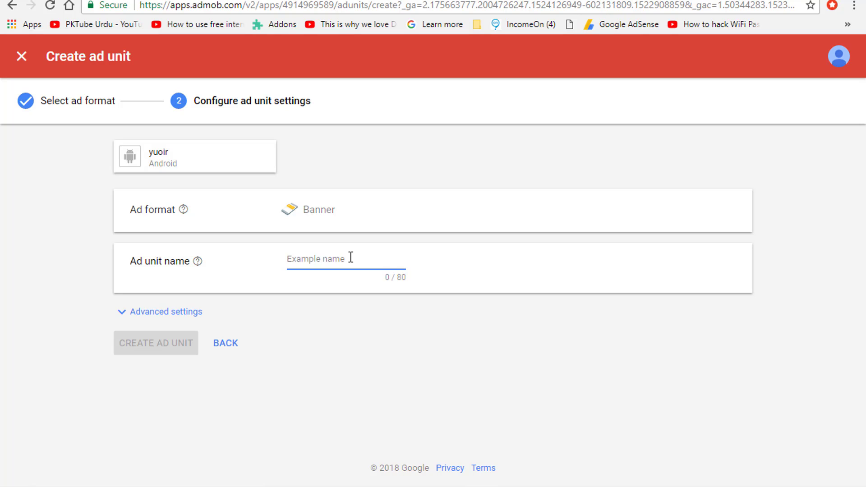
text(1)
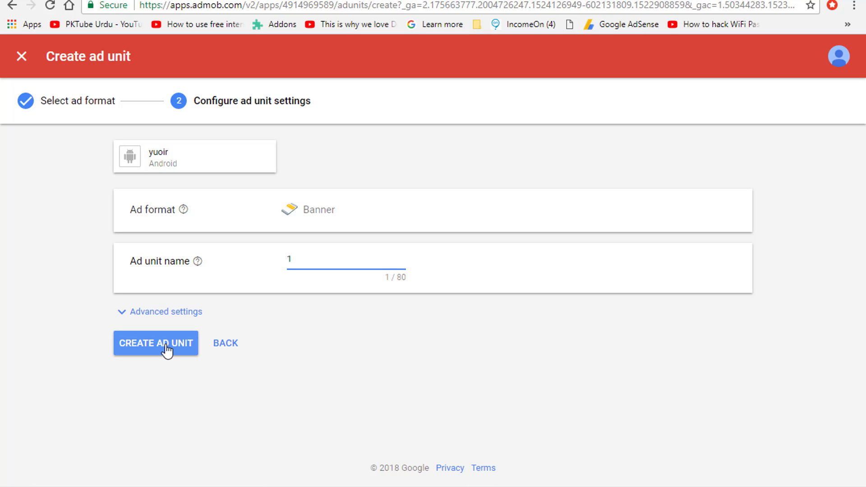
click(193, 339)
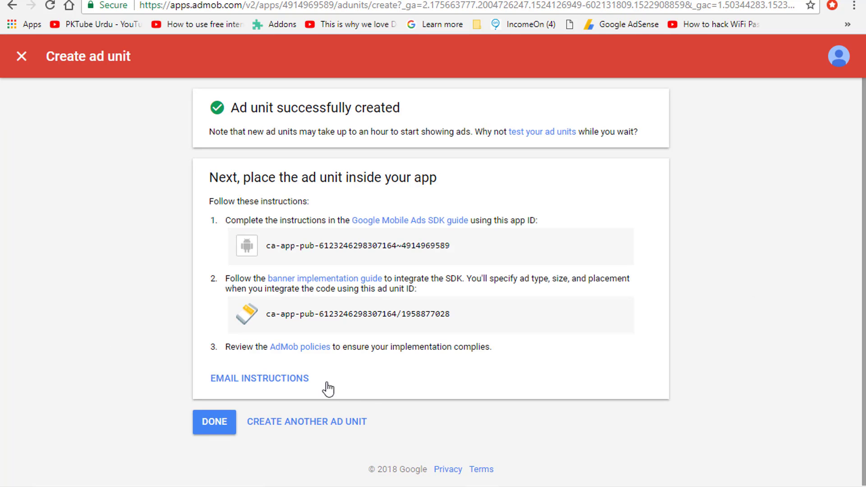
- Finish the ad unit setup and set the ad units list to show 50 rows
click(216, 432)
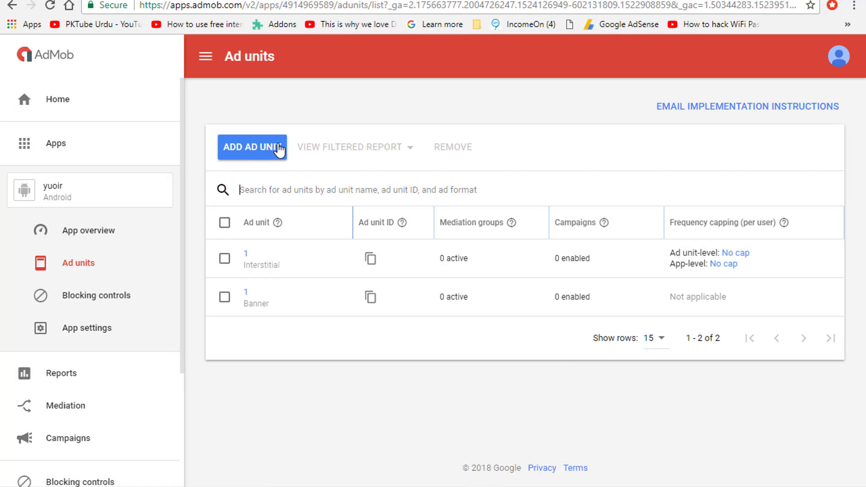
click(662, 339)
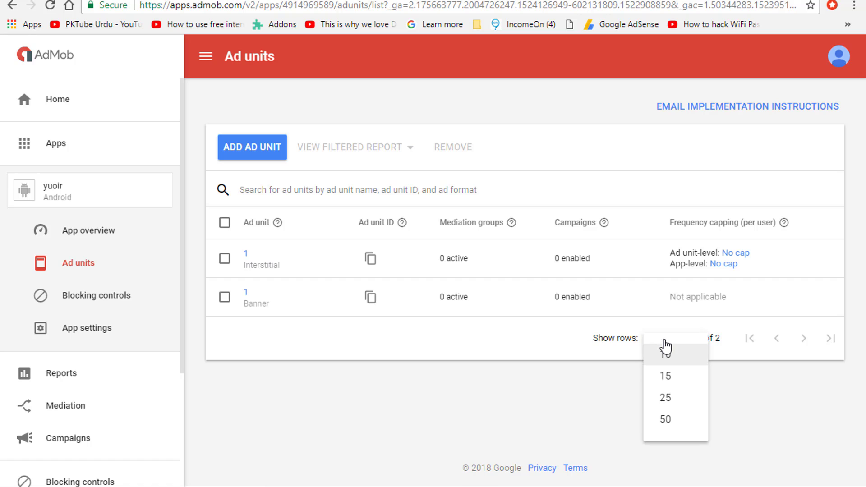
click(666, 426)
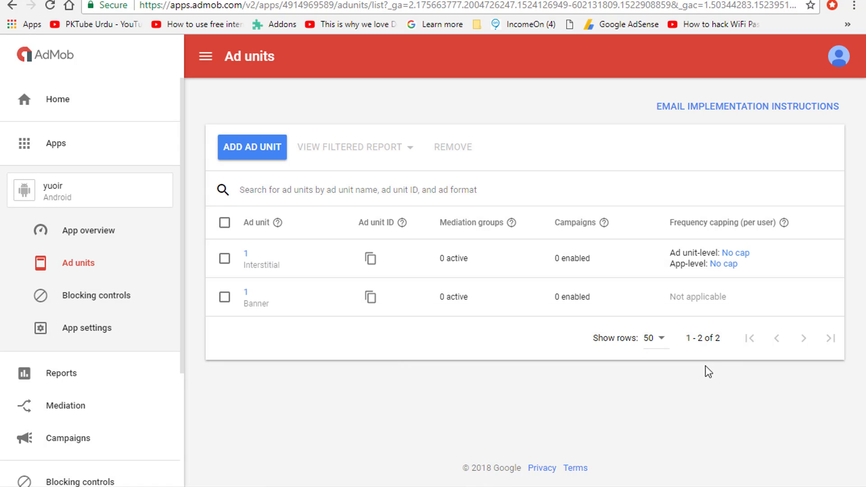
- Copy the interstitial unit's ad unit ID and replace AdMobInterstitial1's AdUnitID with it on AppyBuilder's Task screen
click(372, 260)
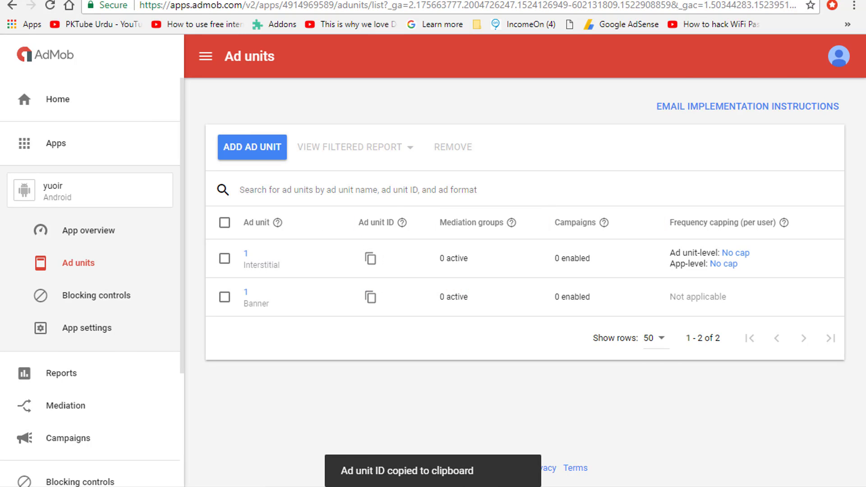
click(156, 0)
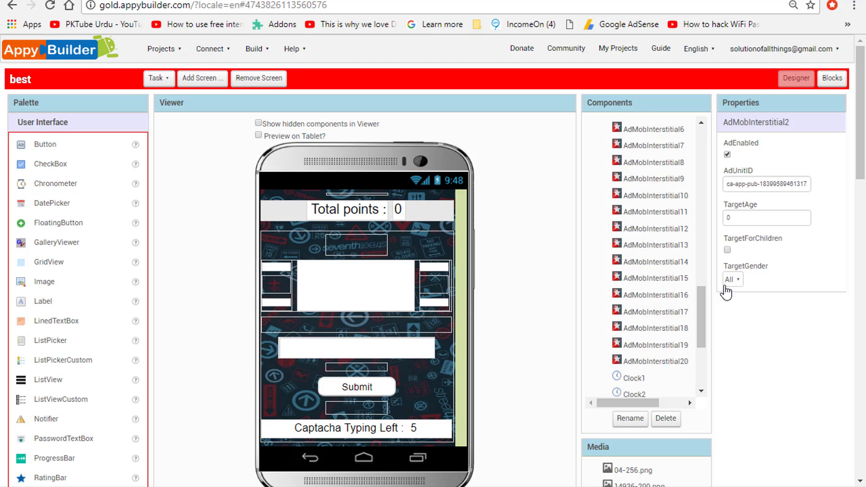
drag(706, 333, 707, 286)
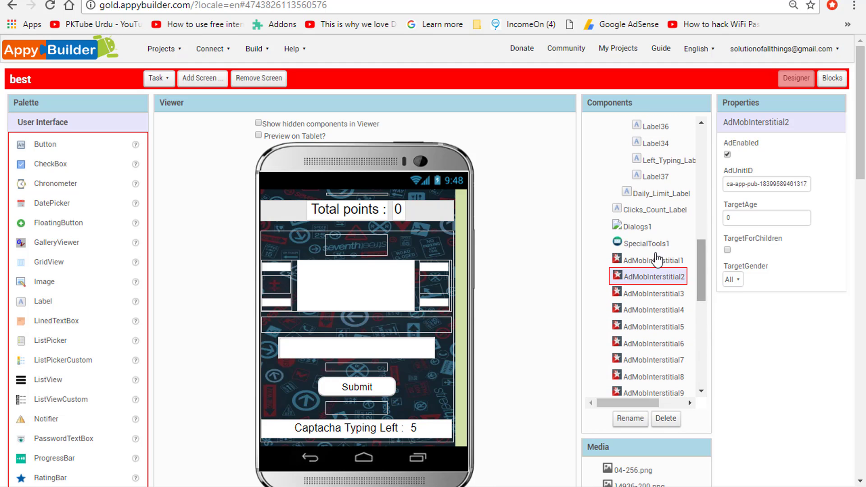
click(673, 261)
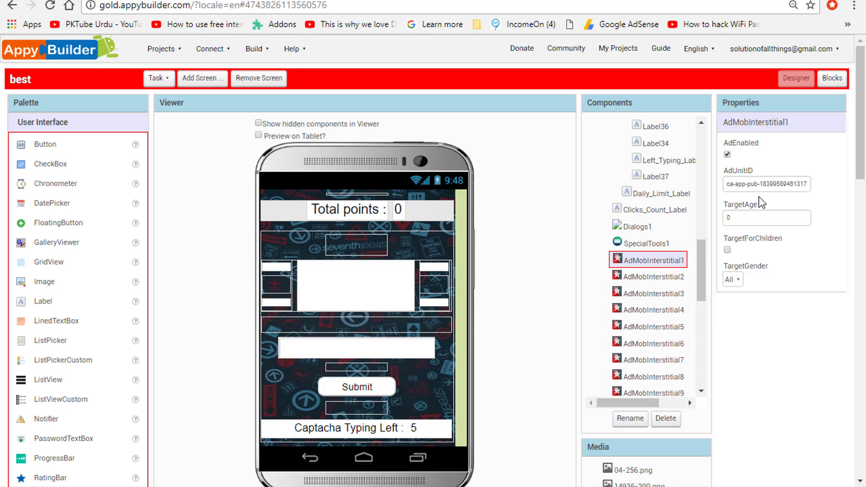
click(775, 180)
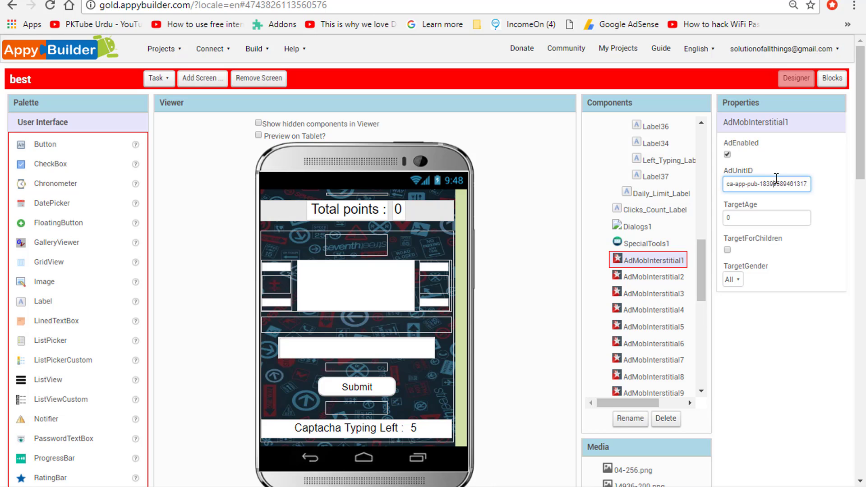
key(ctrl+a)
key(BackSpace)
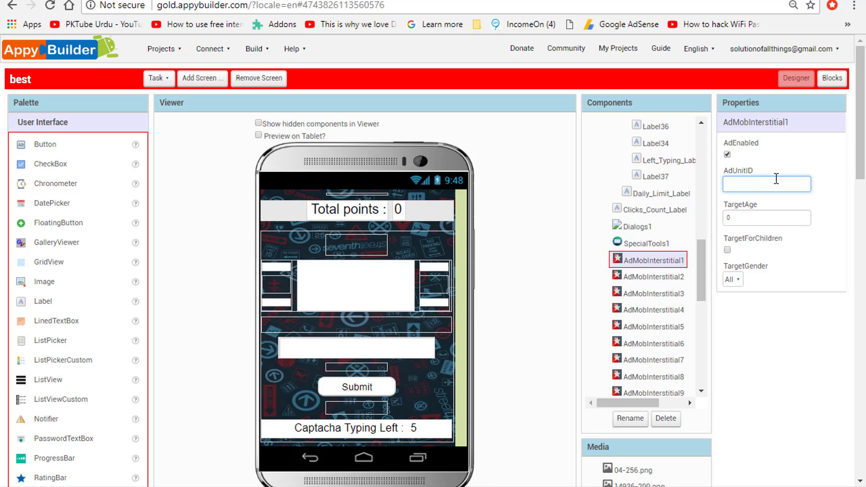
key(ctrl+v)
key(Return)
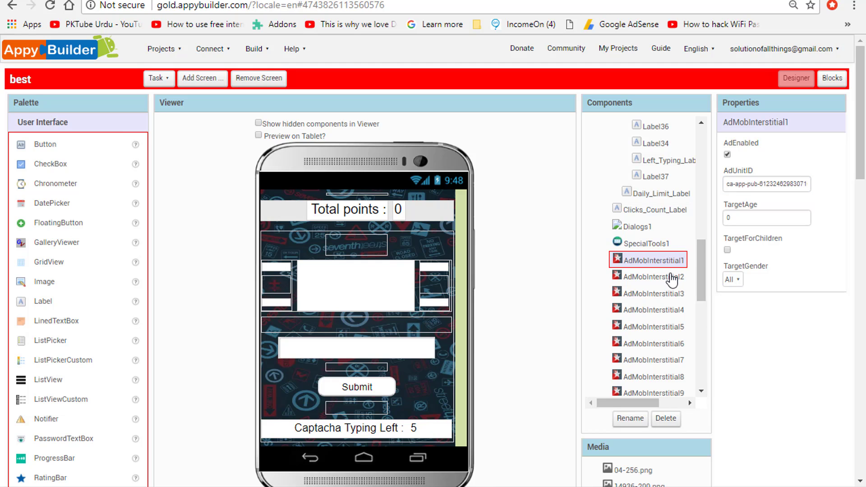
click(672, 277)
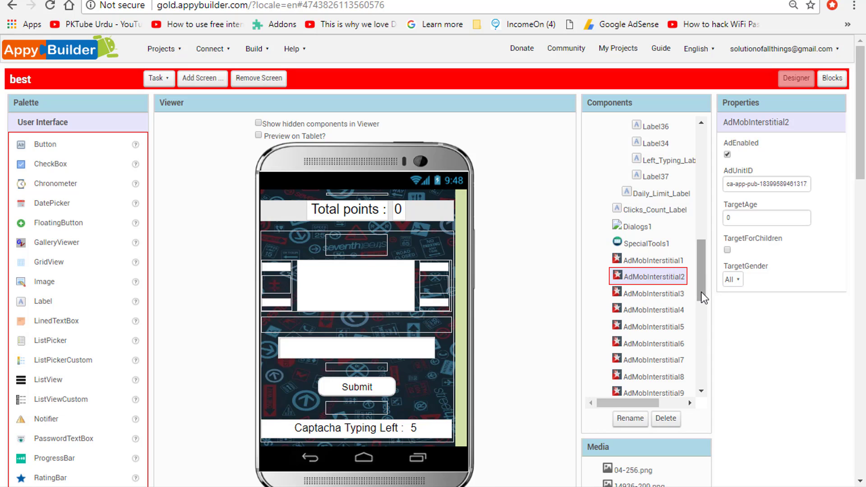
- Switch AppyBuilder to the Offer screen and replace AdMob1's AdUnitID with the banner ad unit ID copied from AdMob
click(163, 83)
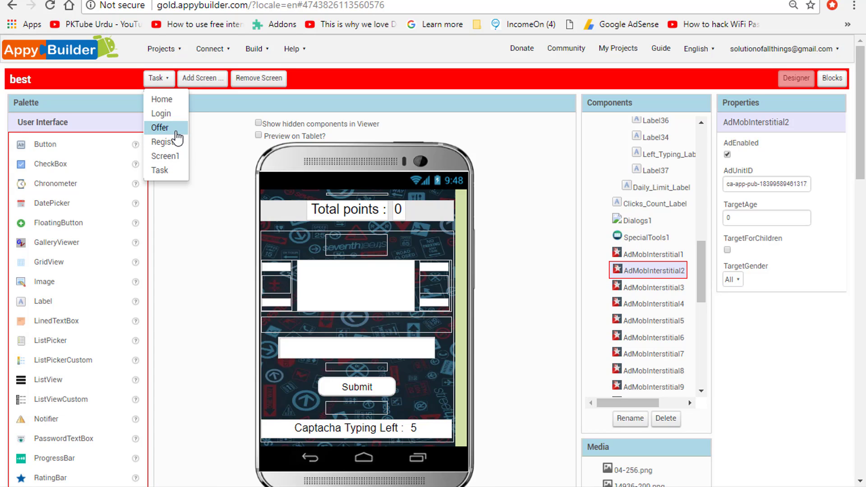
click(176, 130)
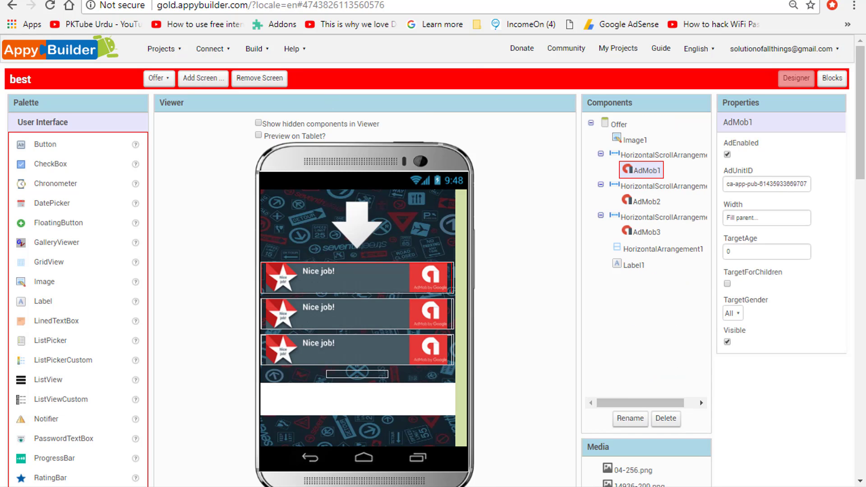
click(253, 1)
click(371, 303)
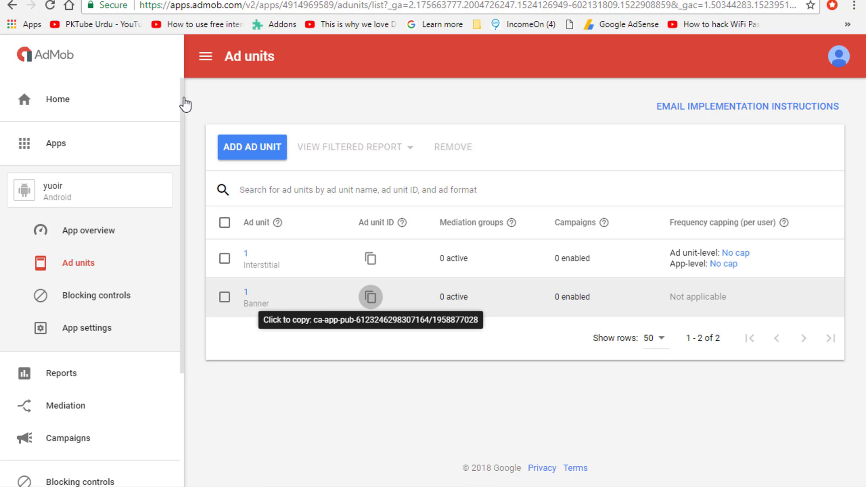
click(135, 0)
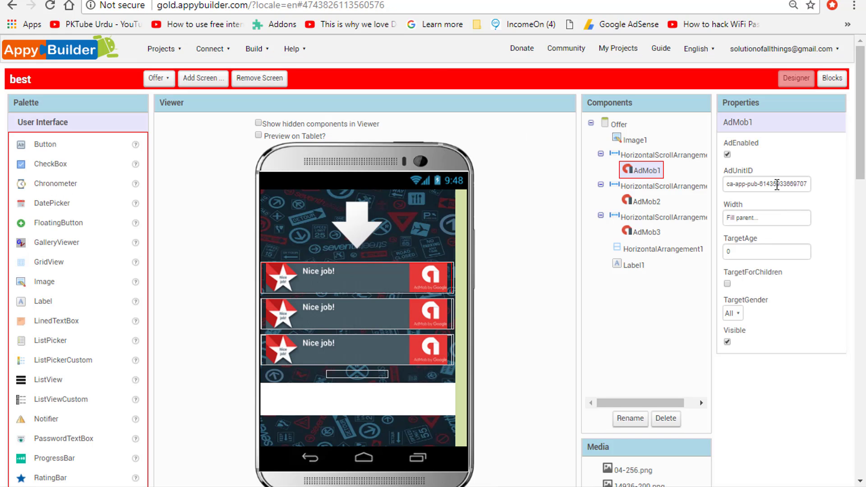
click(777, 185)
key(ctrl+a)
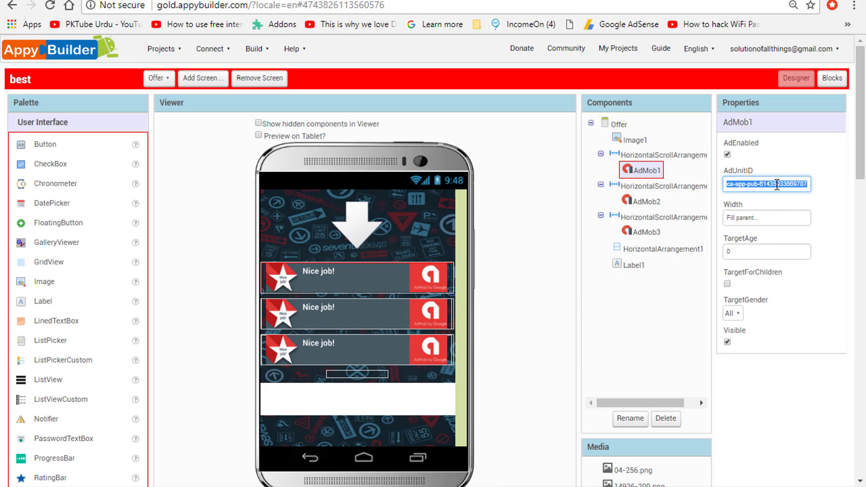
key(ctrl+v)
key(Return)
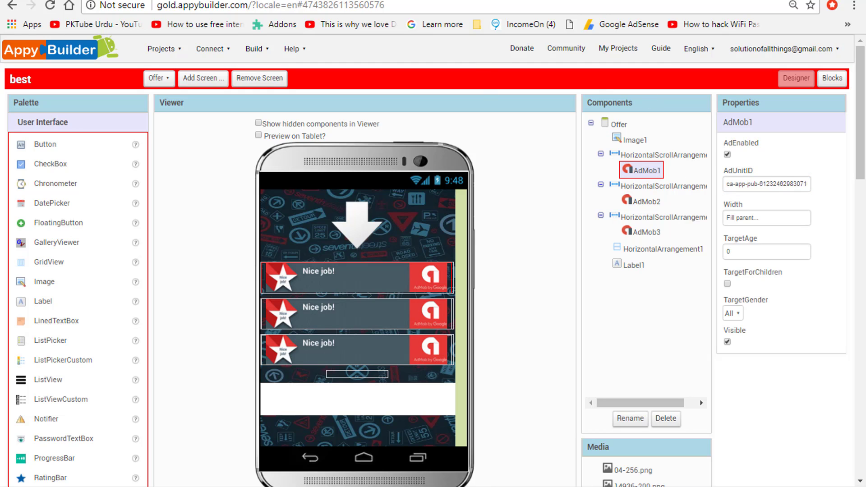
click(356, 1)
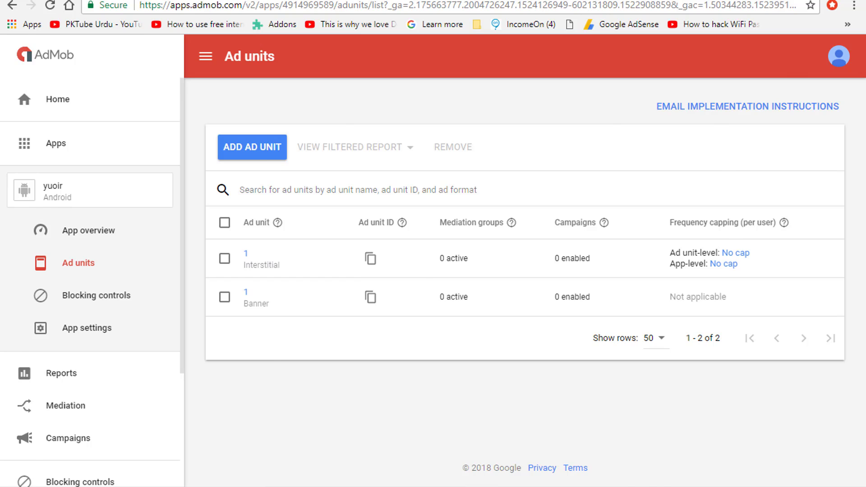
click(71, 1)
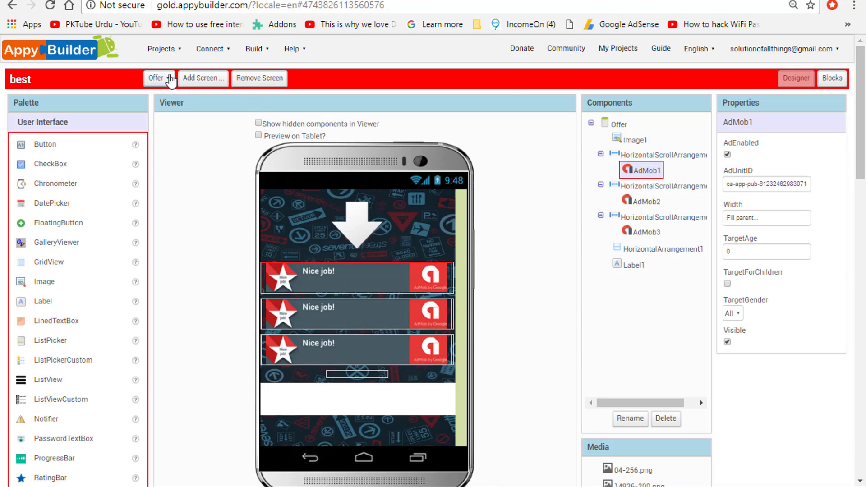
- Switch to the Login screen and open FirebaseDB1's FirebaseURL property for editing
click(170, 81)
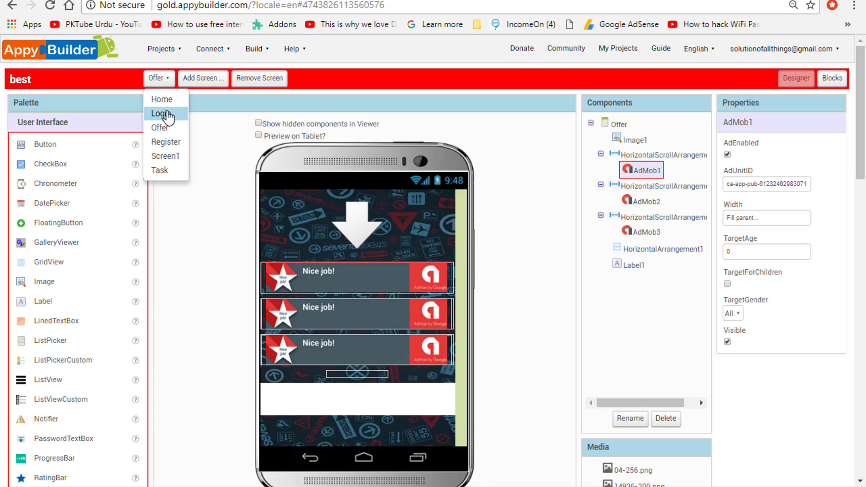
click(162, 113)
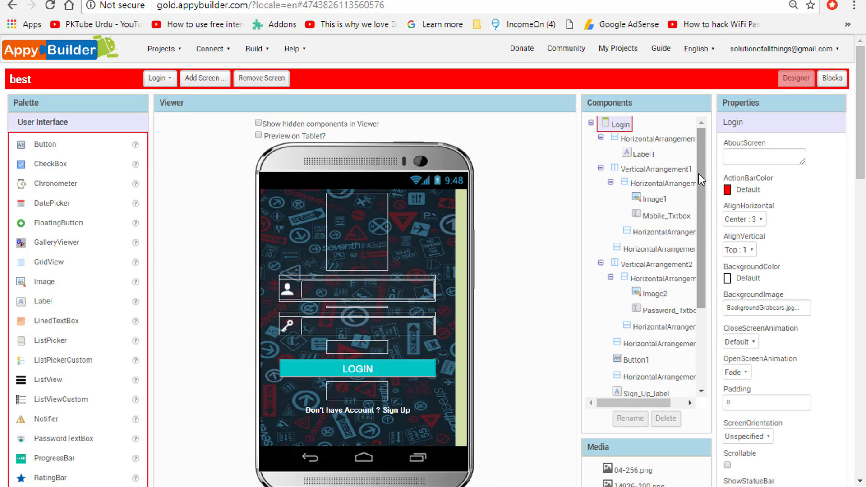
click(698, 353)
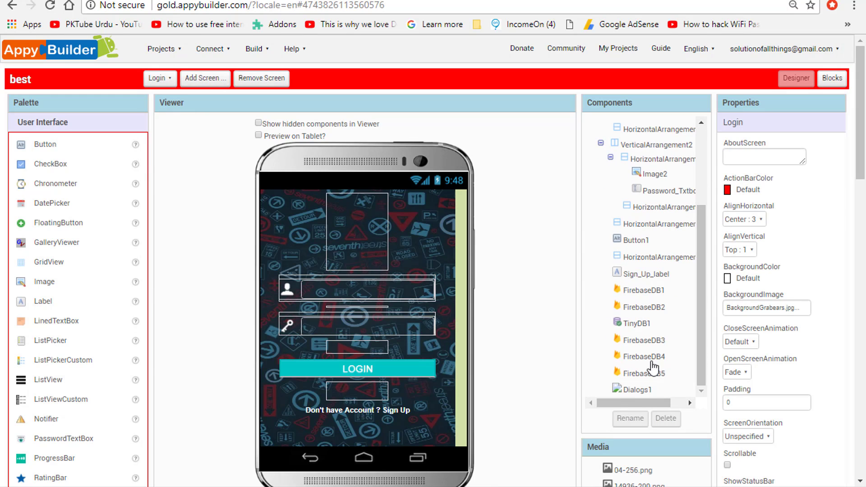
click(652, 292)
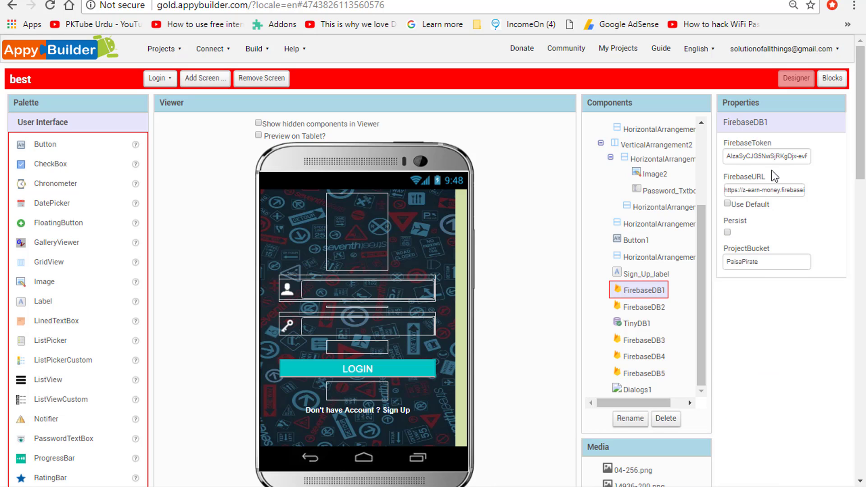
click(761, 155)
click(777, 193)
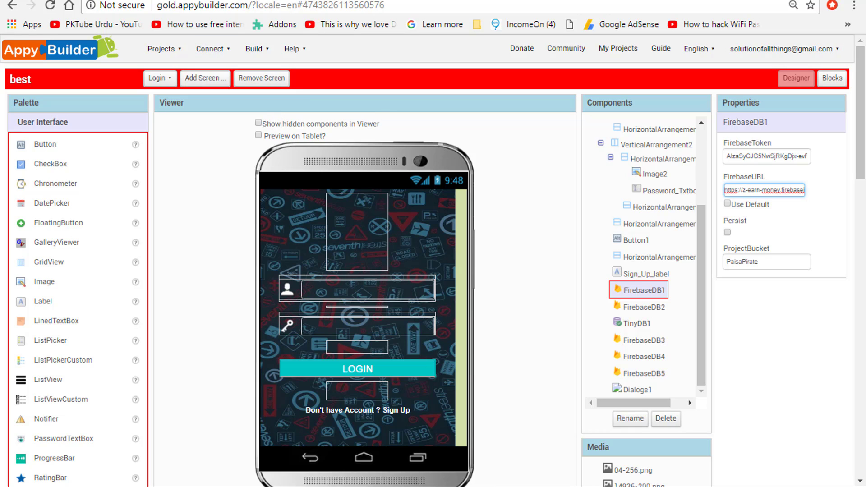
- Search the web for firebase console in a new browser tab and open the Firebase Console site
key(ctrl+t)
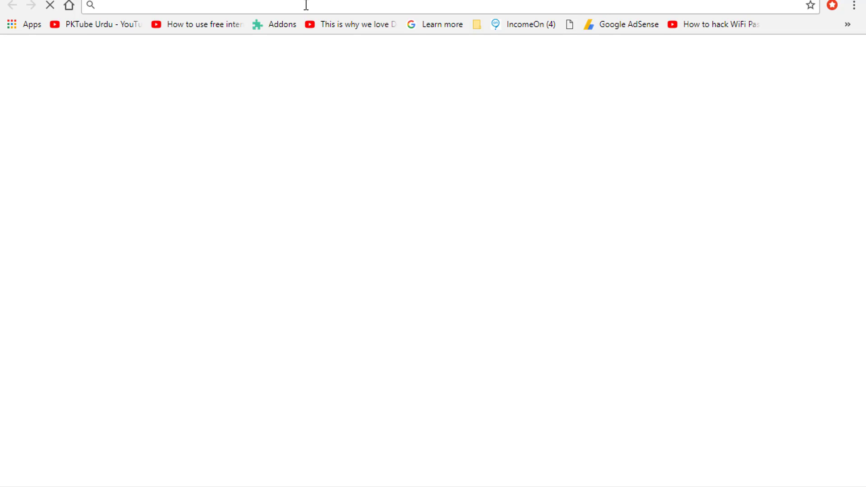
text(fire base)
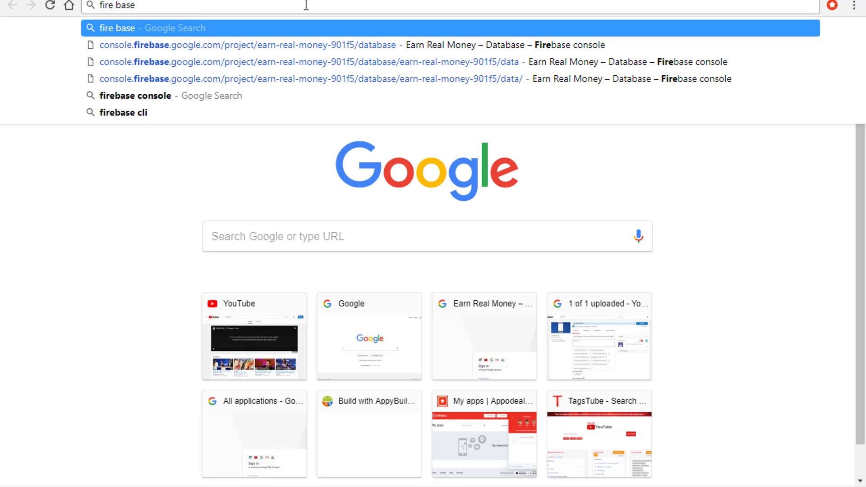
key(Down)
key(Down)
key(Down)
key(Down)
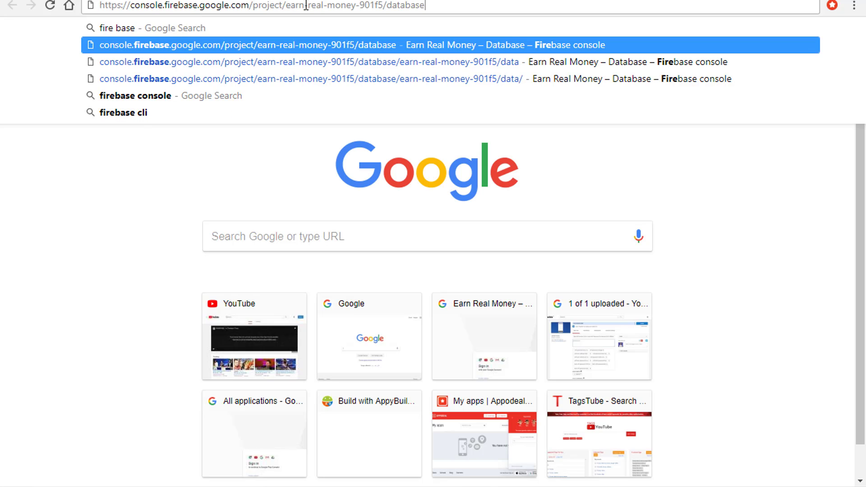
key(Return)
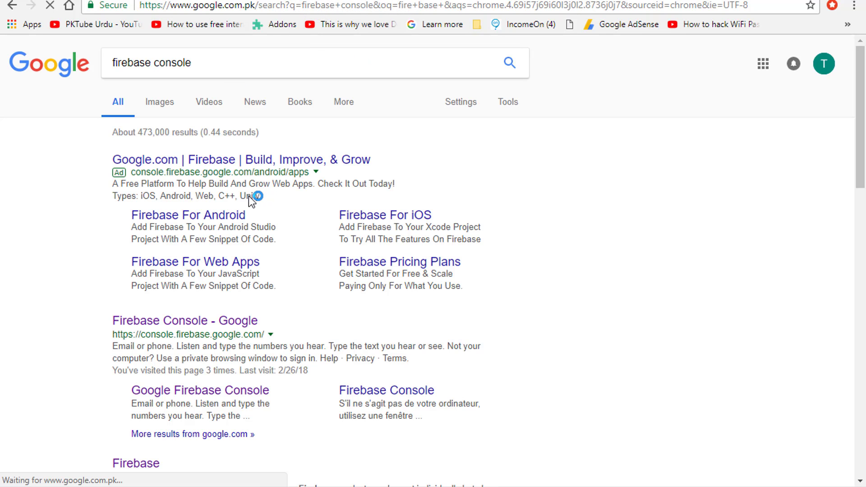
click(231, 324)
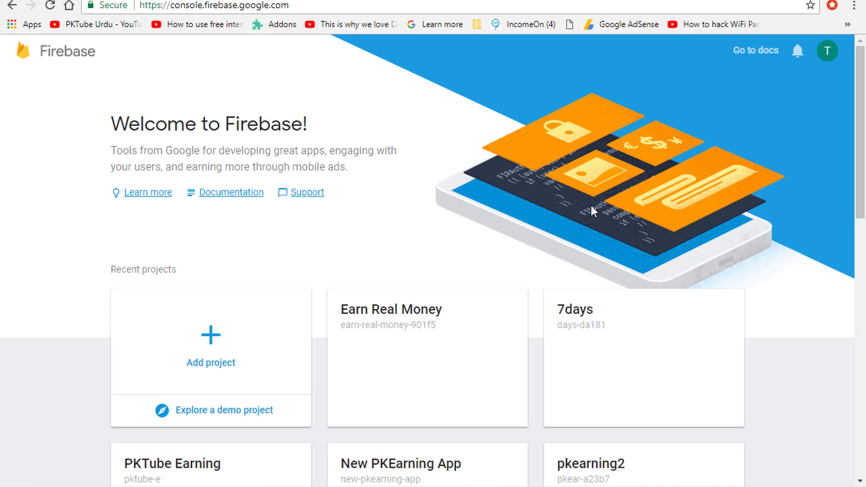
mouse_move(862, 123)
mouse_down()
mouse_move(861, 324)
mouse_move(861, 123)
mouse_up()
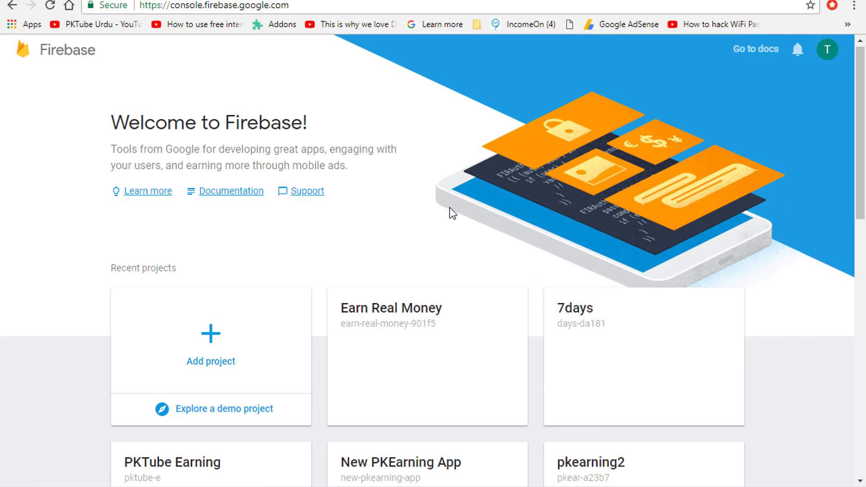
click(220, 344)
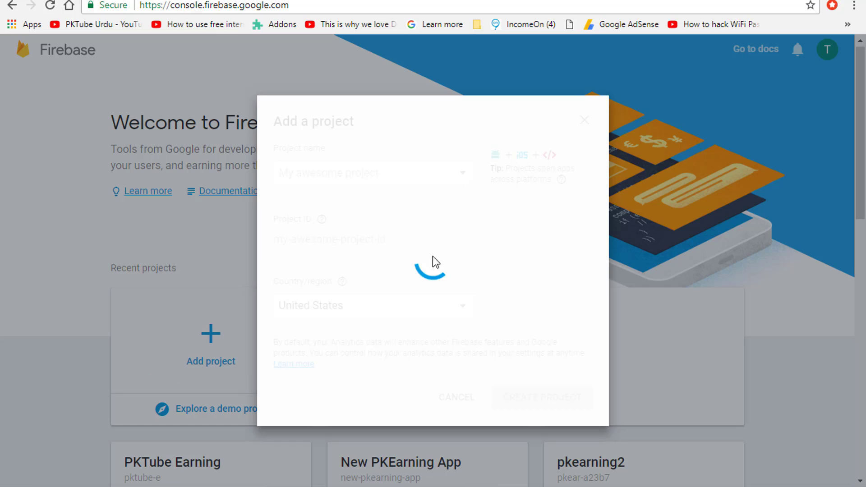
click(403, 132)
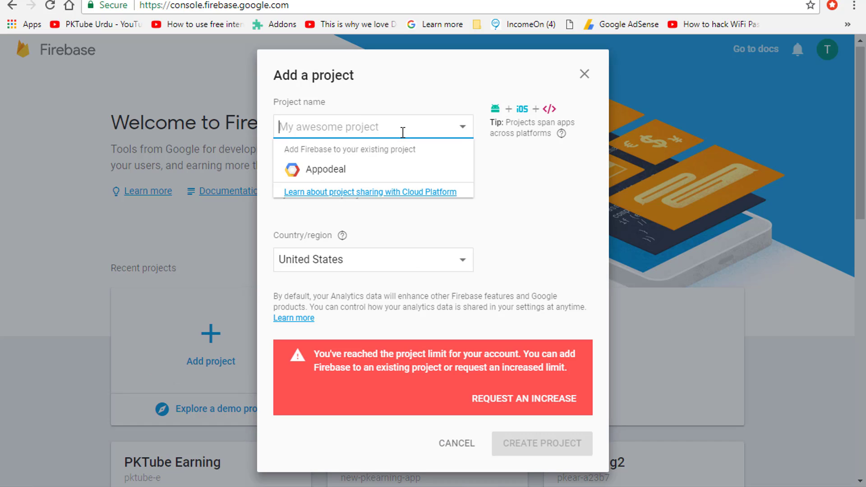
text(ydgzs)
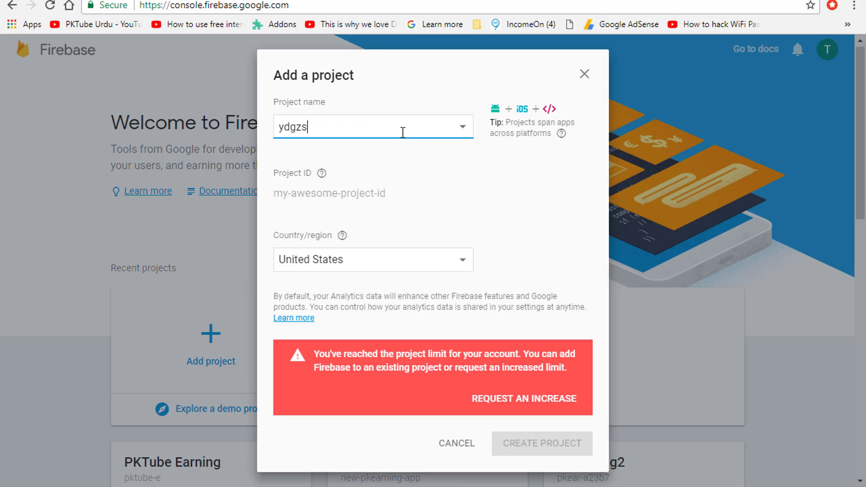
key(BackSpace)
key(BackSpace)
key(BackSpace)
key(BackSpace)
key(BackSpace)
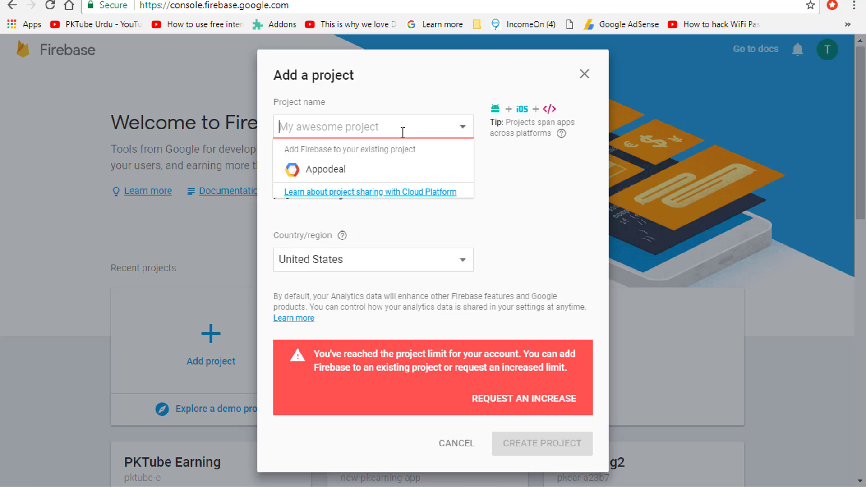
click(457, 443)
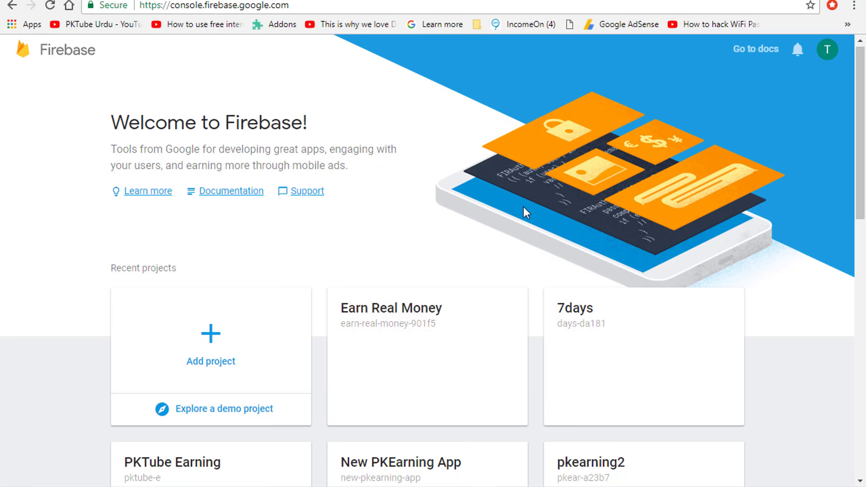
- Open the existing PKTube Earning project from the Firebase project list and go to its Realtime Database
scroll(624, 294, down, 2)
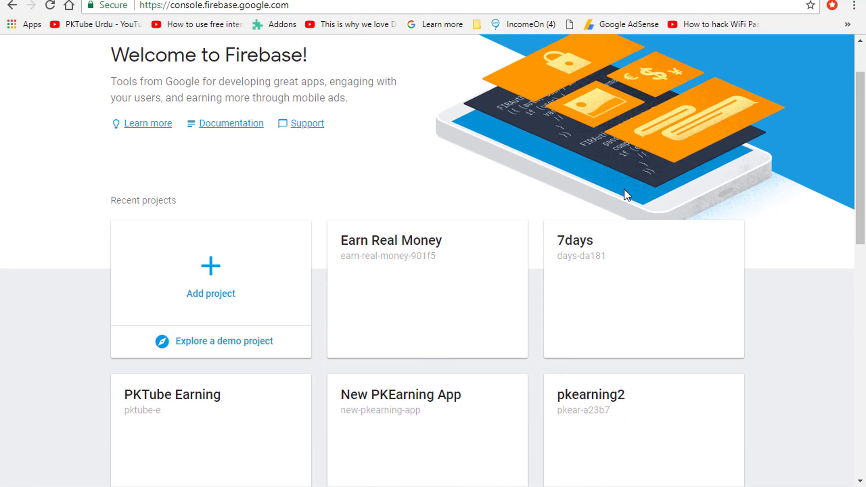
scroll(624, 190, down, 4)
scroll(625, 185, down, 8)
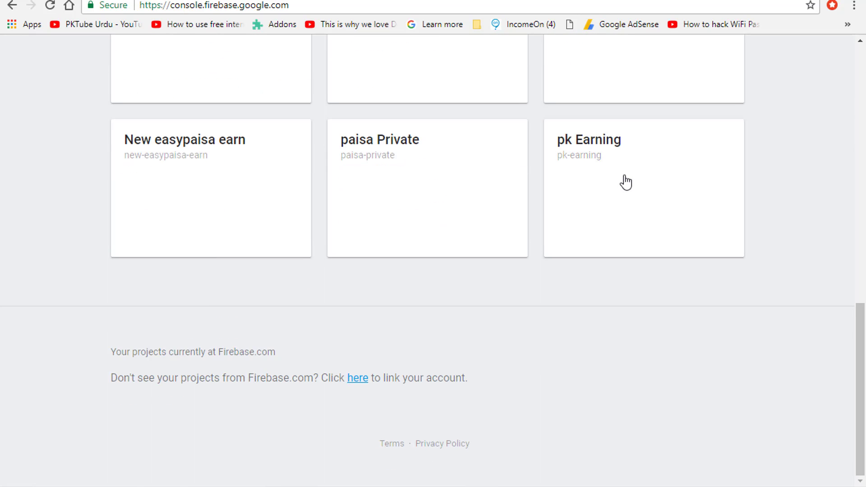
scroll(625, 182, up, 3)
scroll(625, 182, up, 7)
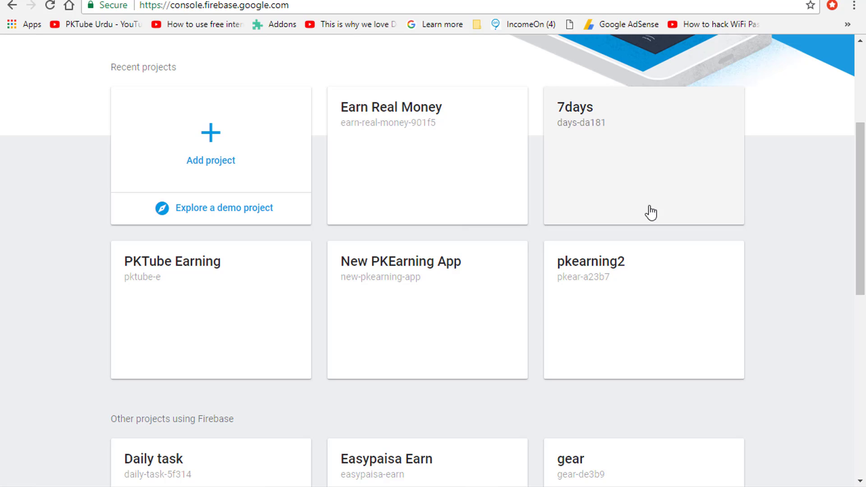
click(222, 277)
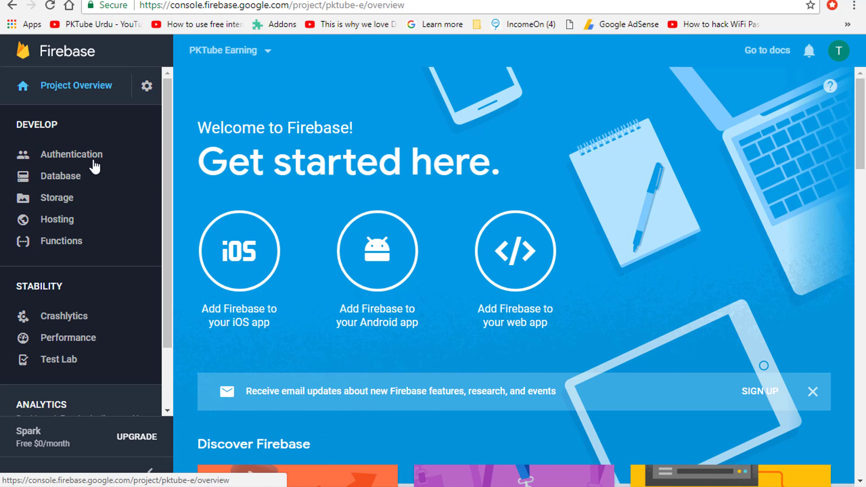
click(83, 179)
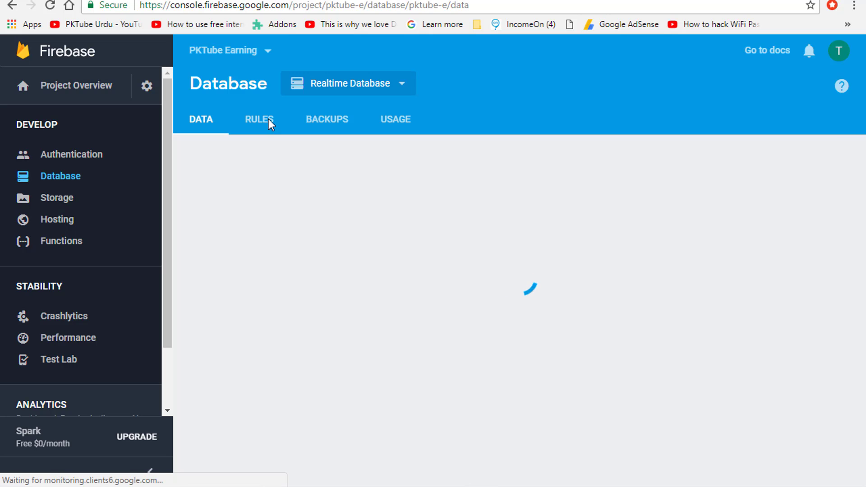
- Open the database's security rules and re-enter true as the .read value, checking the .write value too
click(269, 119)
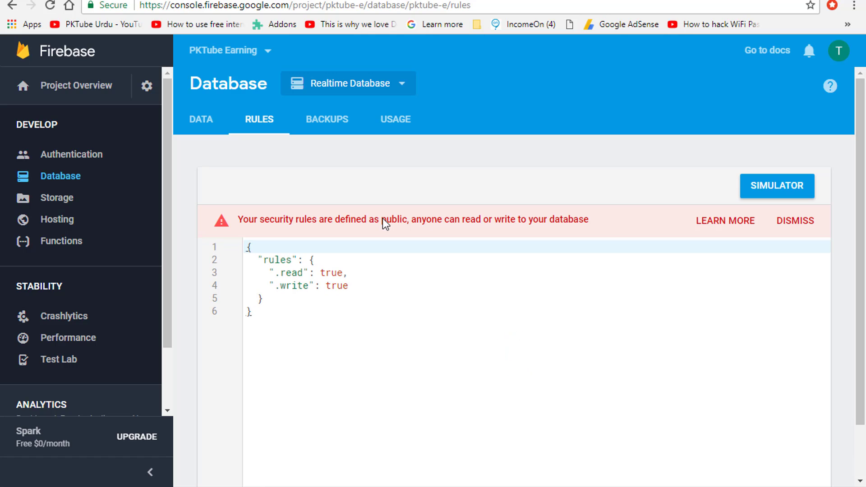
drag(322, 274, 343, 279)
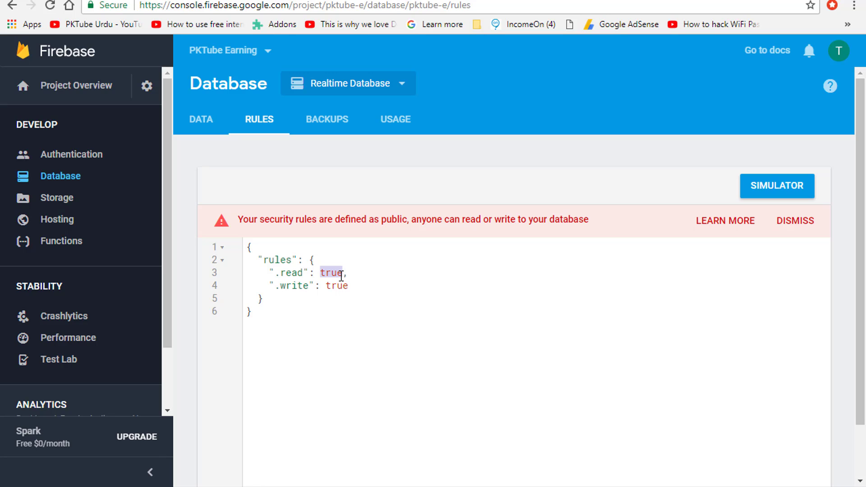
click(324, 271)
double_click(338, 272)
text(tru)
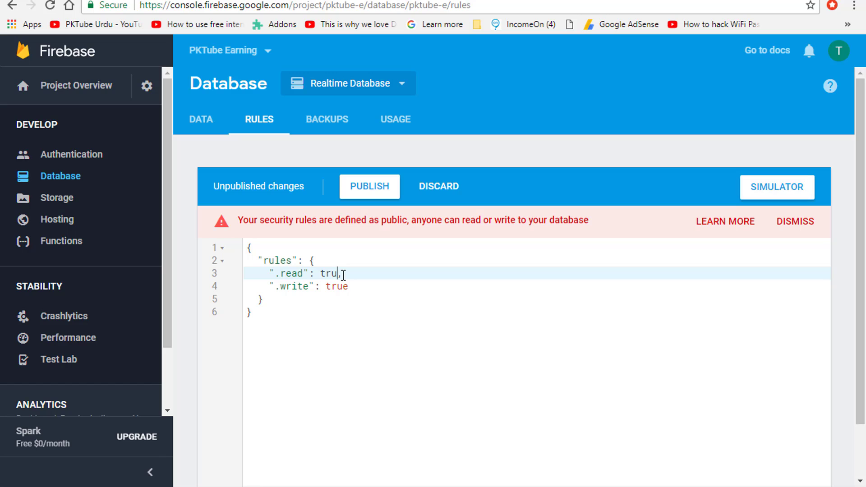
text(e)
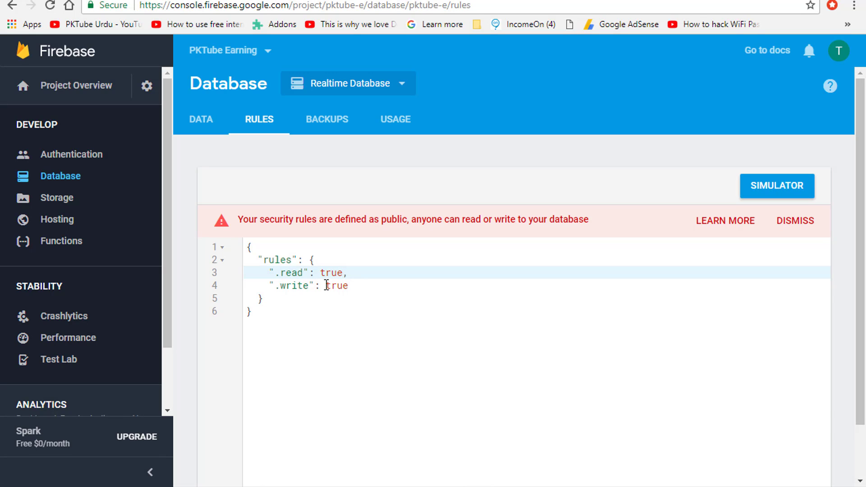
mouse_move(326, 285)
mouse_down()
mouse_move(350, 293)
mouse_move(333, 287)
mouse_up()
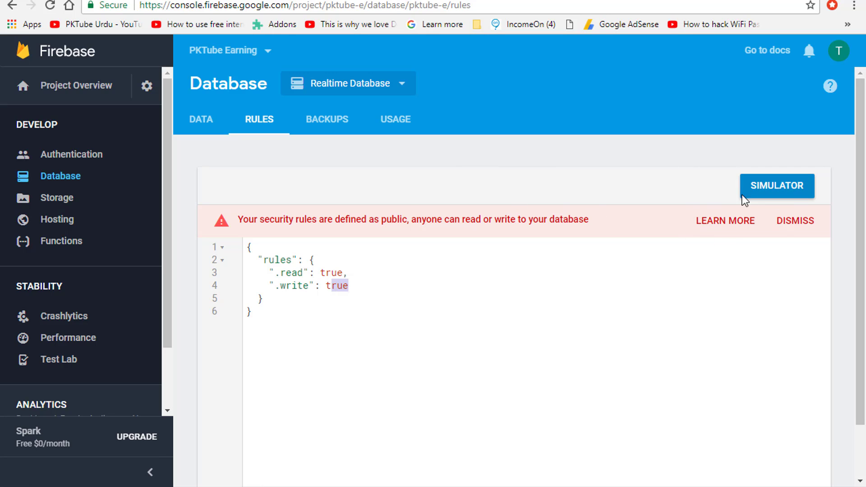
click(766, 187)
click(808, 230)
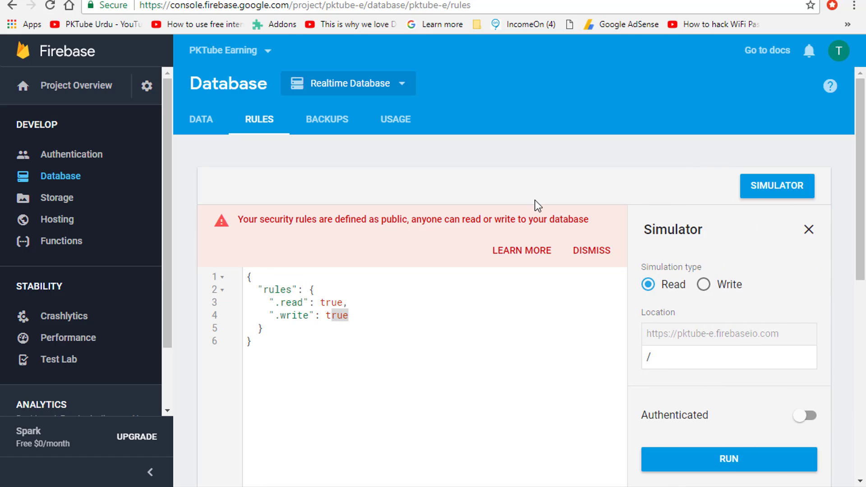
click(377, 297)
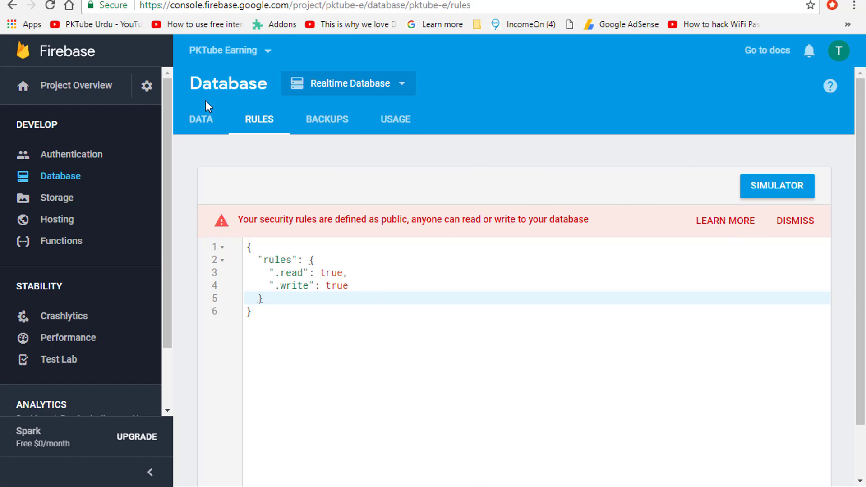
click(220, 124)
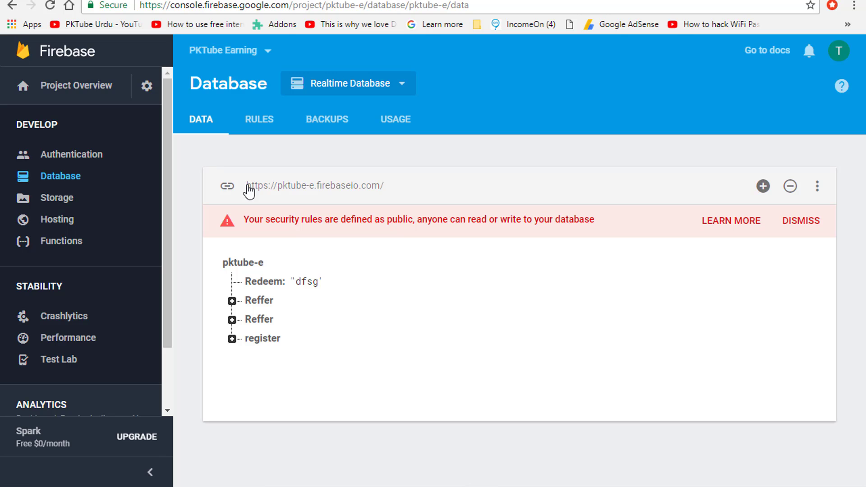
drag(247, 185, 390, 191)
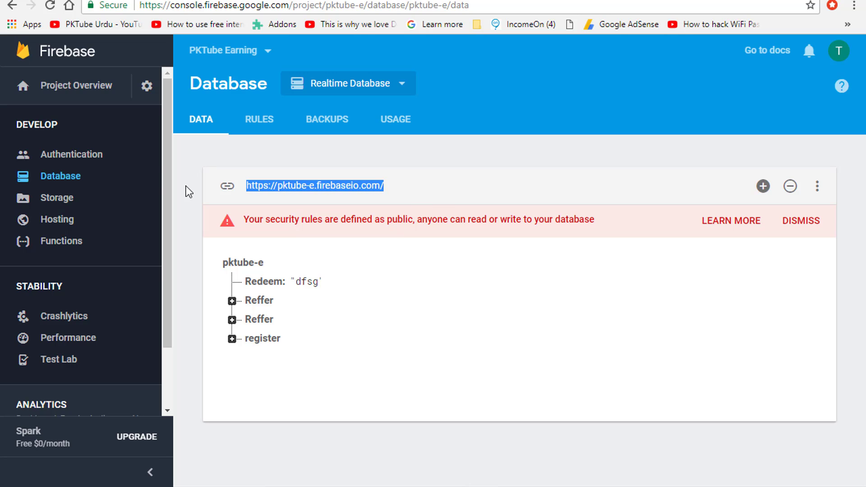
right_click(306, 183)
click(332, 192)
click(88, 0)
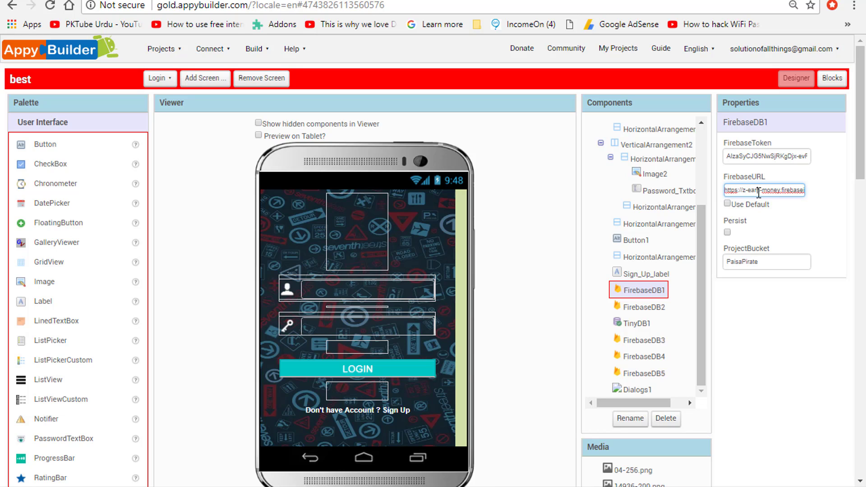
key(ctrl+a)
key(ctrl+v)
click(644, 307)
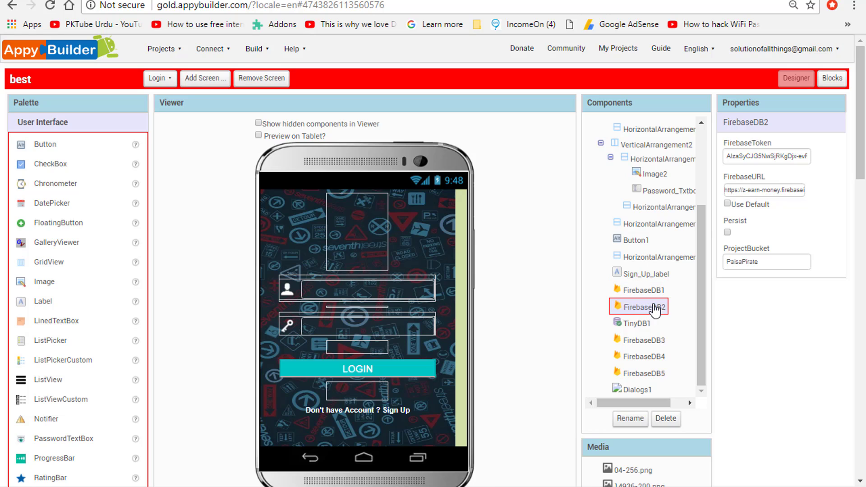
click(768, 194)
key(ctrl+a)
key(ctrl+v)
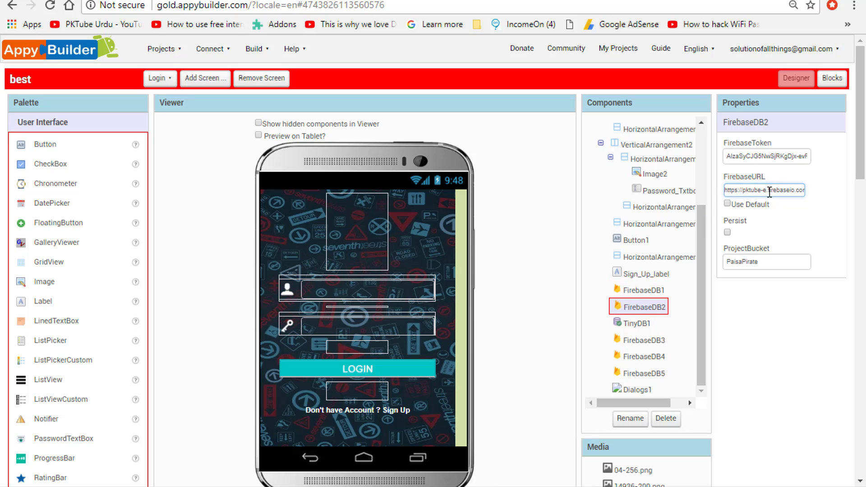
click(645, 343)
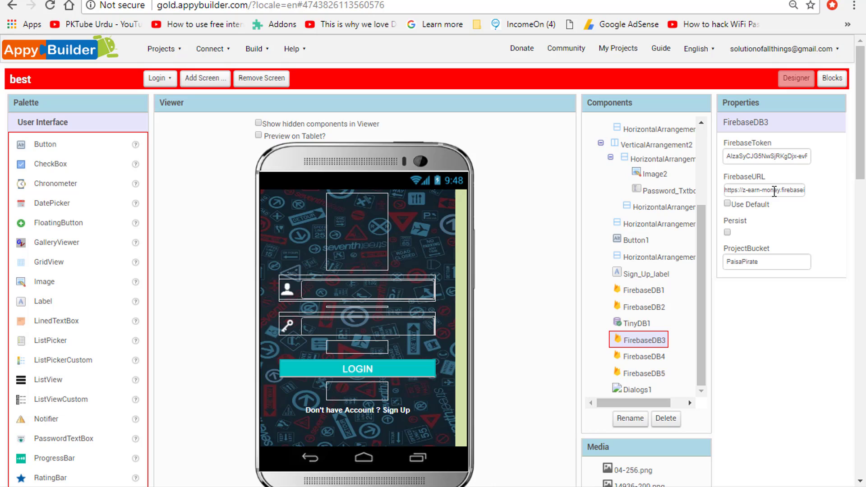
click(774, 191)
key(ctrl+a)
key(ctrl+v)
key(Return)
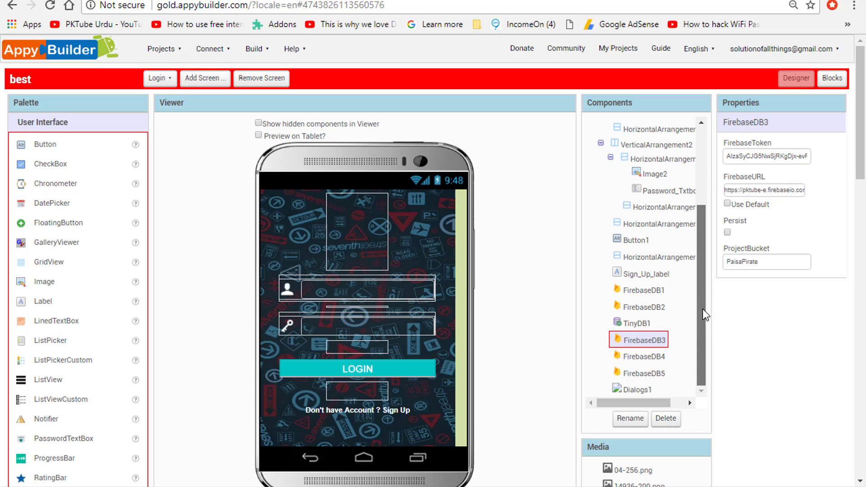
click(157, 78)
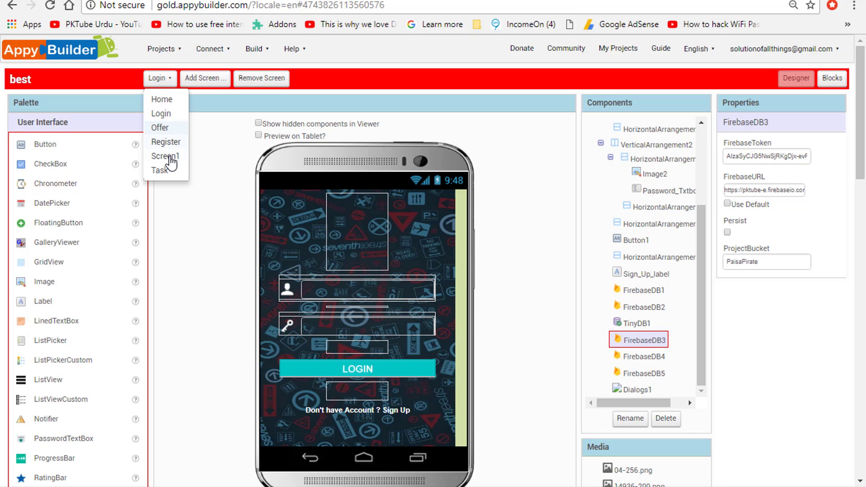
click(200, 186)
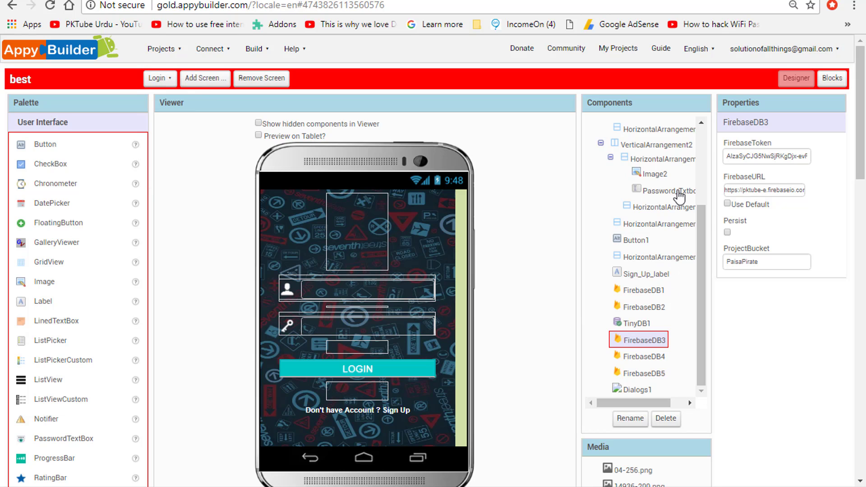
drag(699, 251, 708, 317)
- Copy the Web API Key from the general project settings in the Firebase console
click(763, 159)
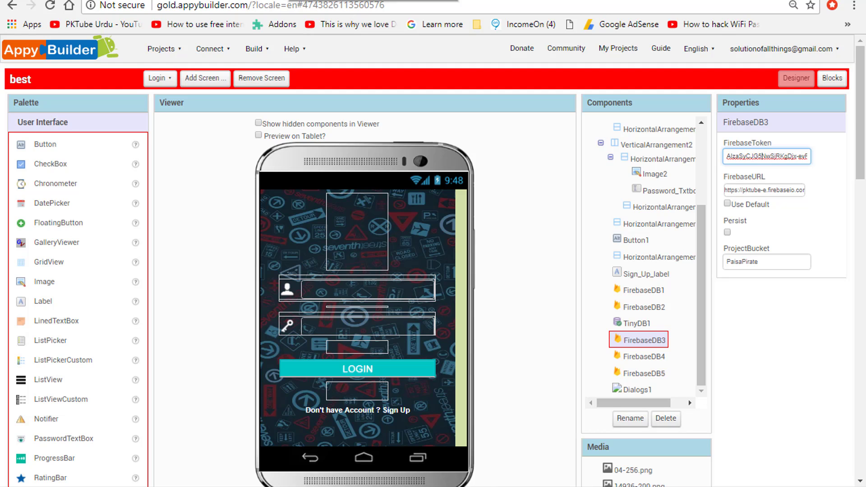
click(285, 0)
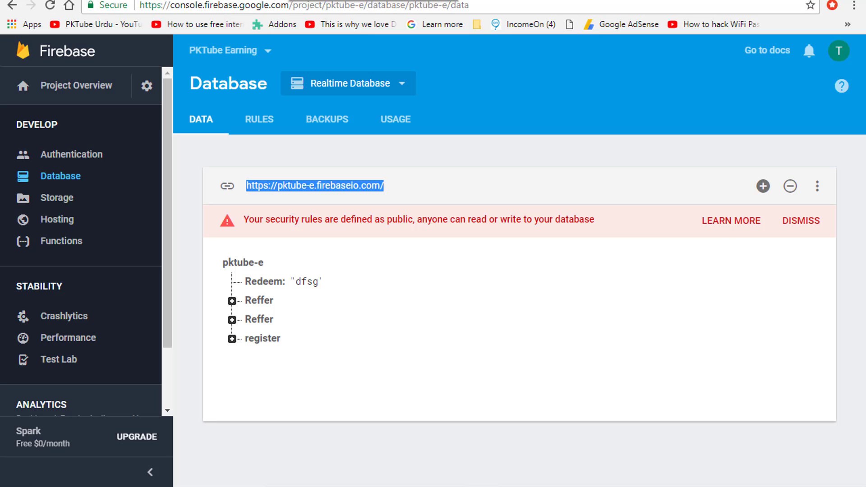
click(147, 86)
click(209, 88)
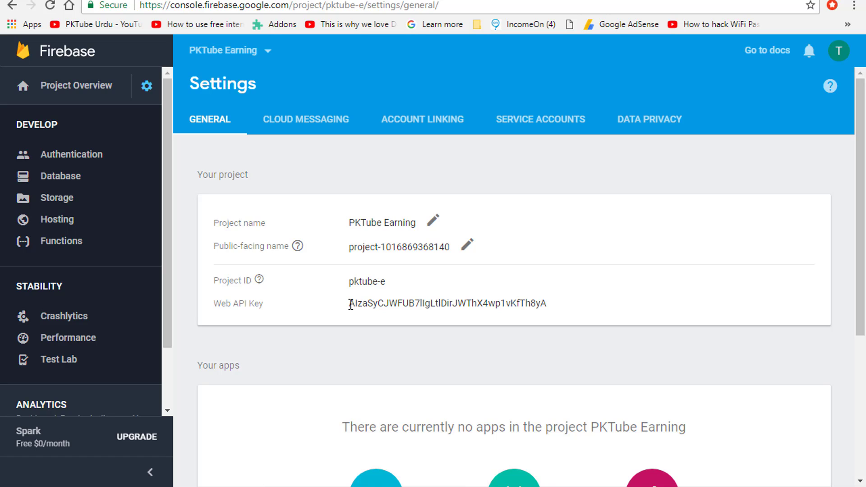
drag(349, 303, 570, 336)
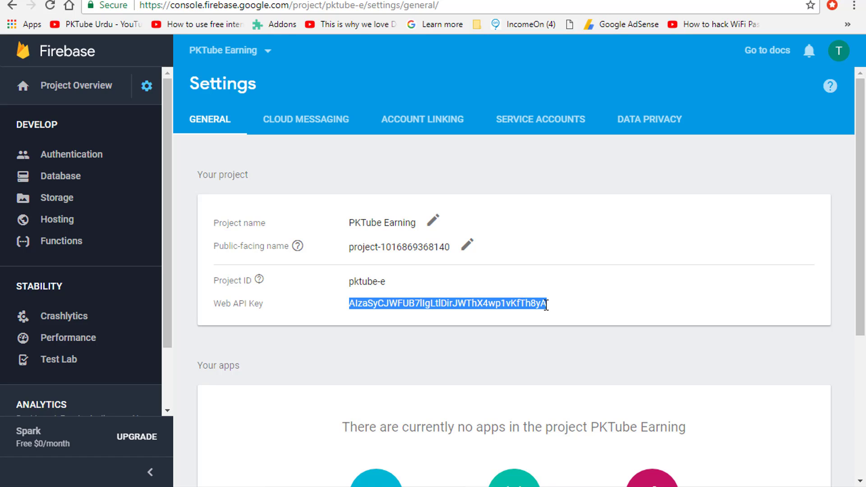
right_click(546, 305)
click(559, 314)
click(539, 306)
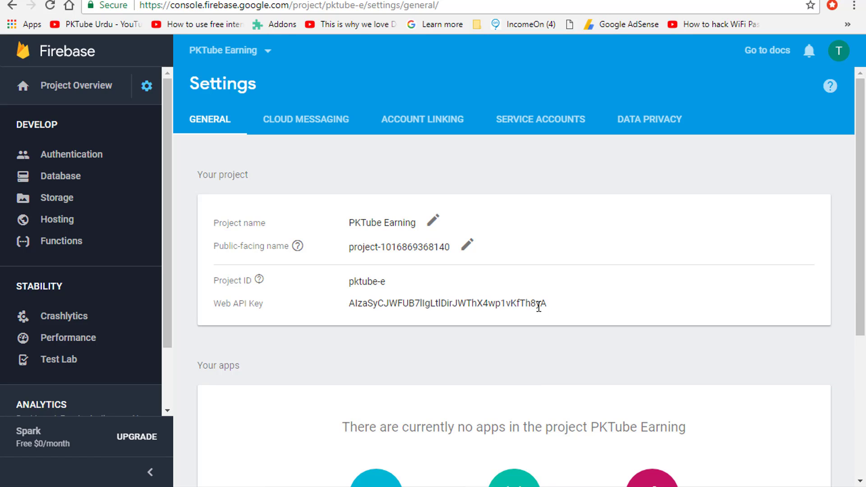
- Back in AppyBuilder, replace FirebaseDB3's FirebaseToken with the copied Web API Key
click(361, 0)
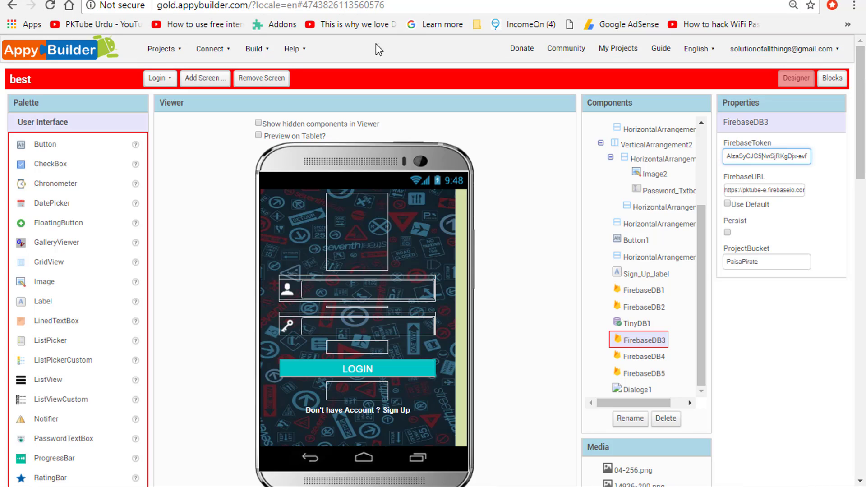
click(776, 154)
key(ctrl+a)
key(ctrl+v)
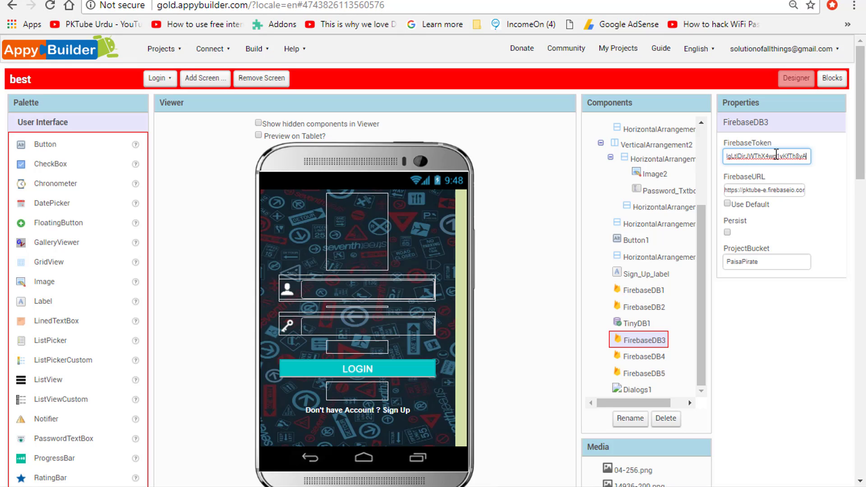
key(Return)
- Replace FirebaseDB2's FirebaseToken with the copied Web API Key
click(642, 308)
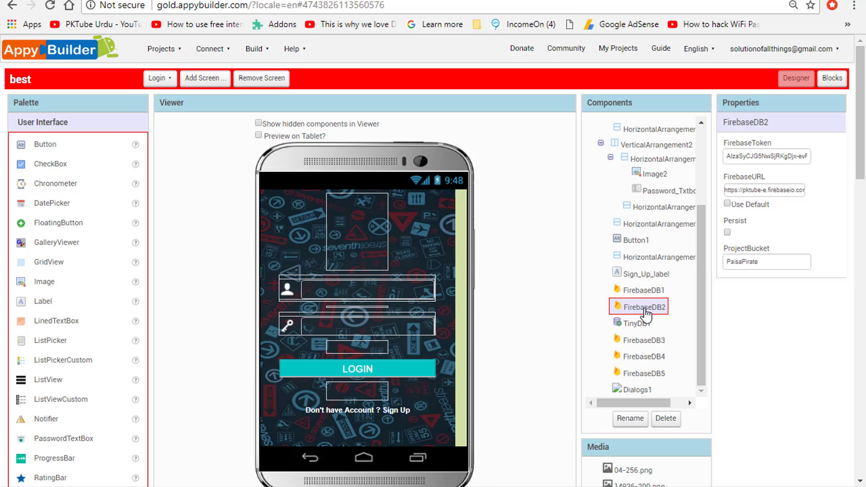
click(786, 153)
key(ctrl+a)
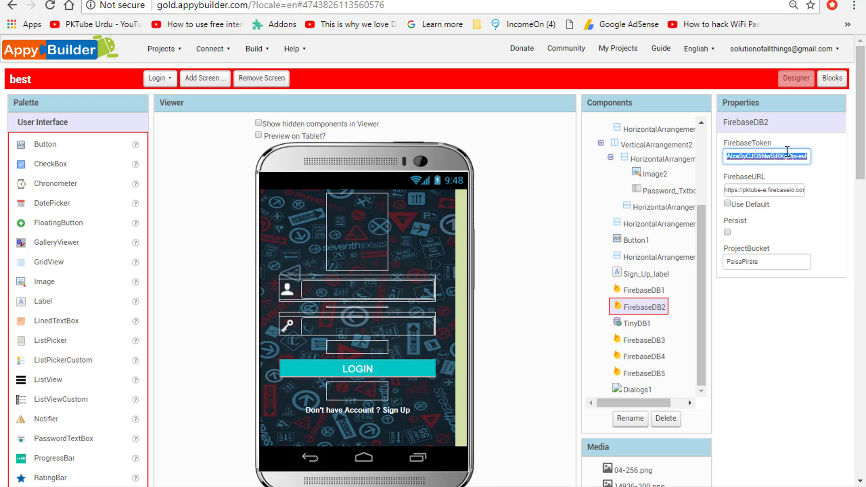
key(ctrl+v)
key(Return)
click(652, 292)
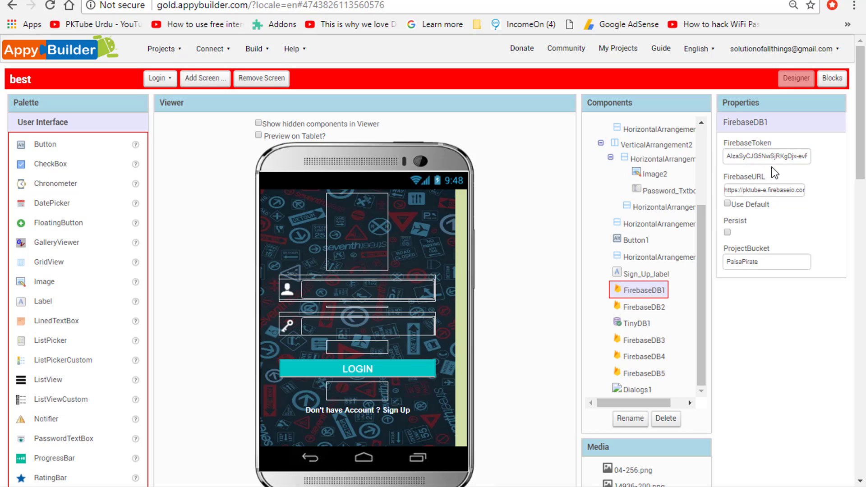
click(785, 156)
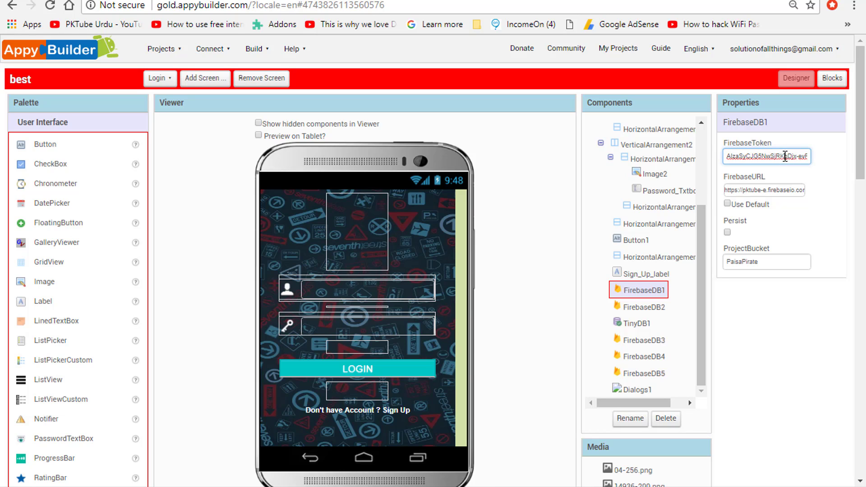
key(ctrl+a)
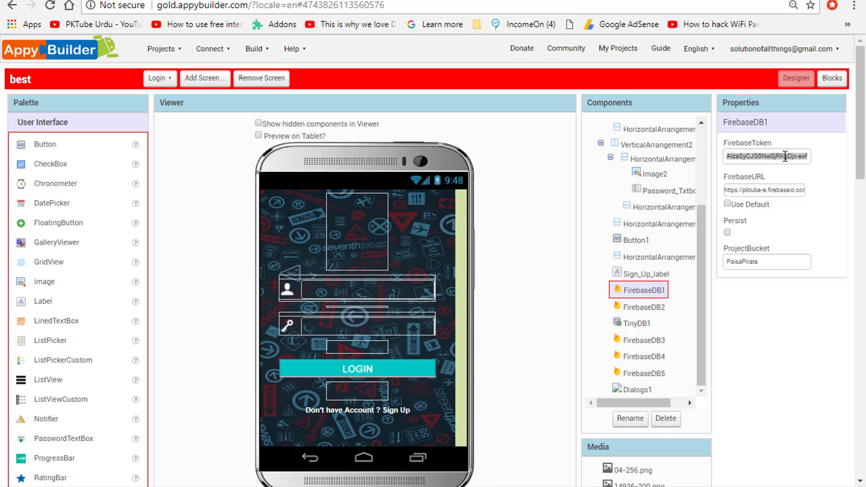
click(775, 307)
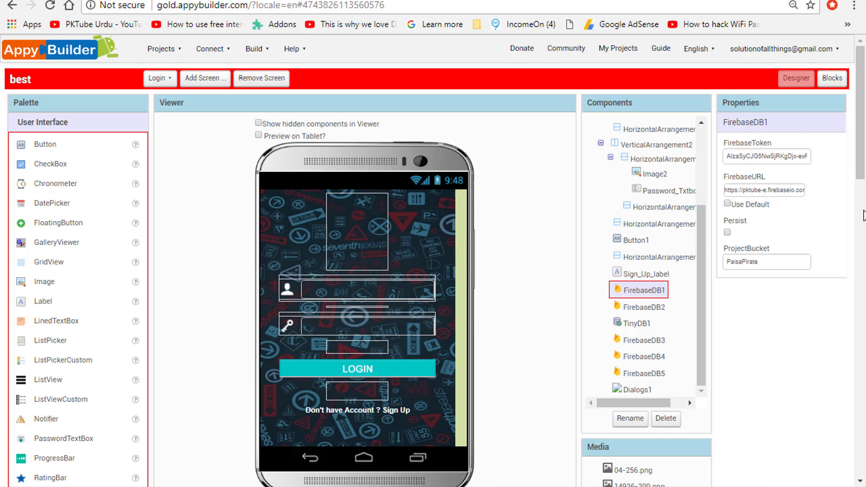
- Select the Login screen and set its BackgroundImage to AdsImg.jpg
drag(700, 238, 696, 298)
click(419, 230)
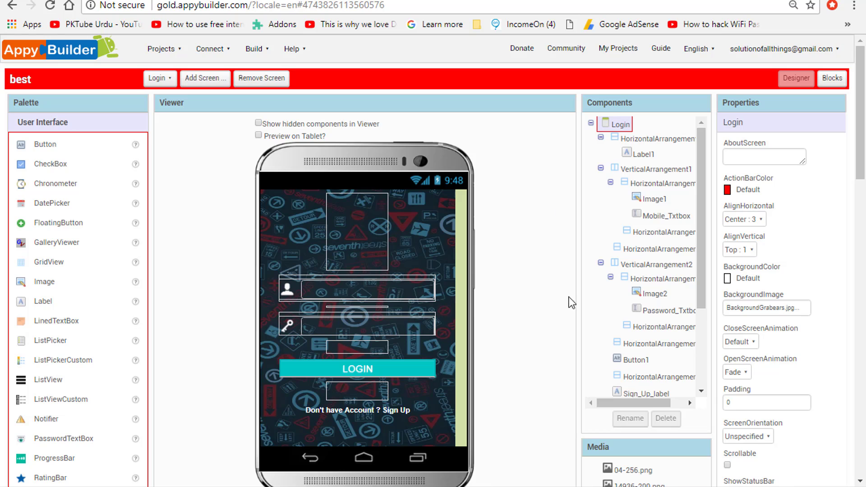
key(super+a)
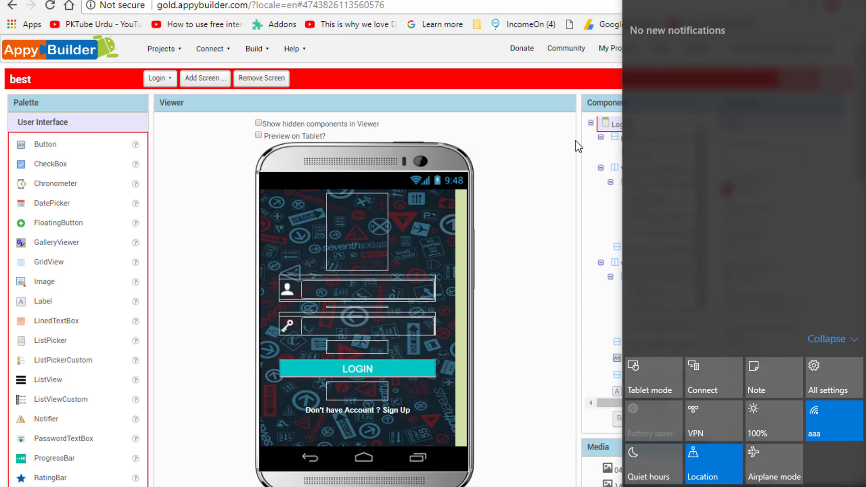
click(559, 142)
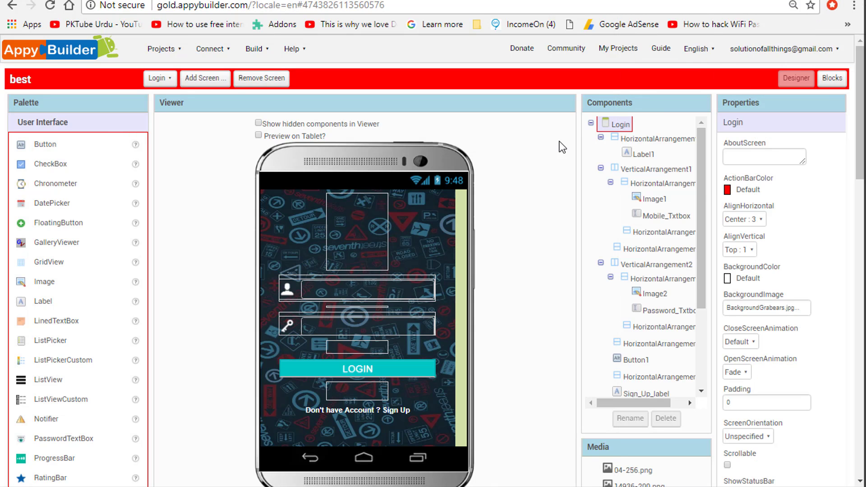
click(775, 311)
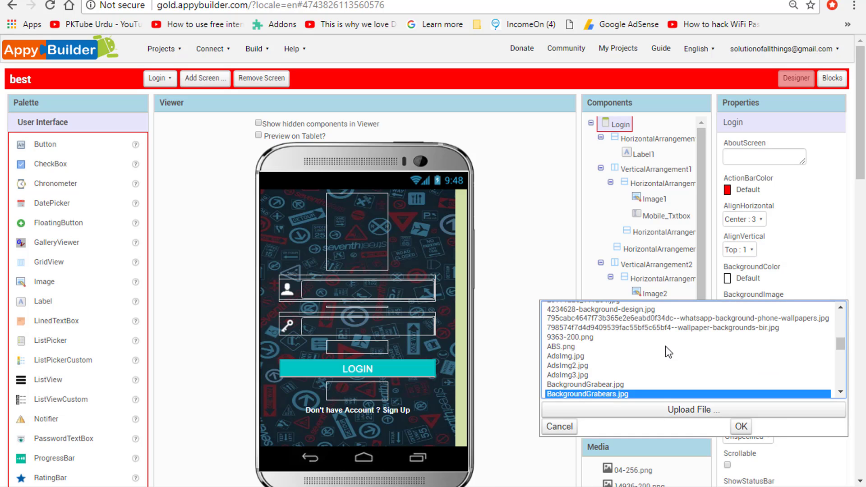
click(583, 358)
click(741, 426)
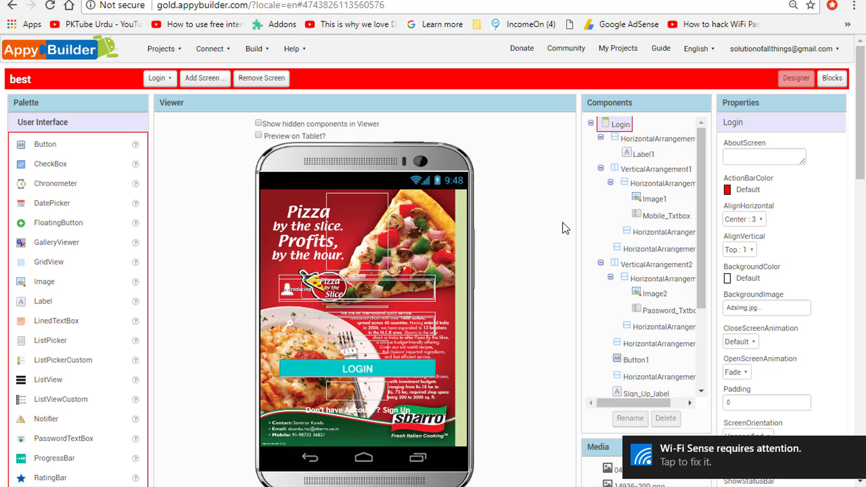
- Look over the Login screen's design and build the app as an .apk saved to the computer
scroll(561, 223, down, 2)
scroll(561, 222, up, 2)
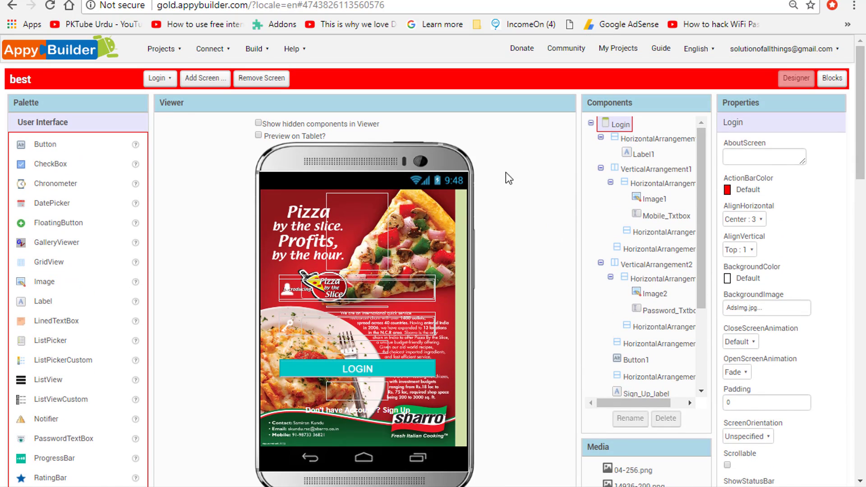
scroll(530, 171, down, 6)
scroll(530, 171, up, 3)
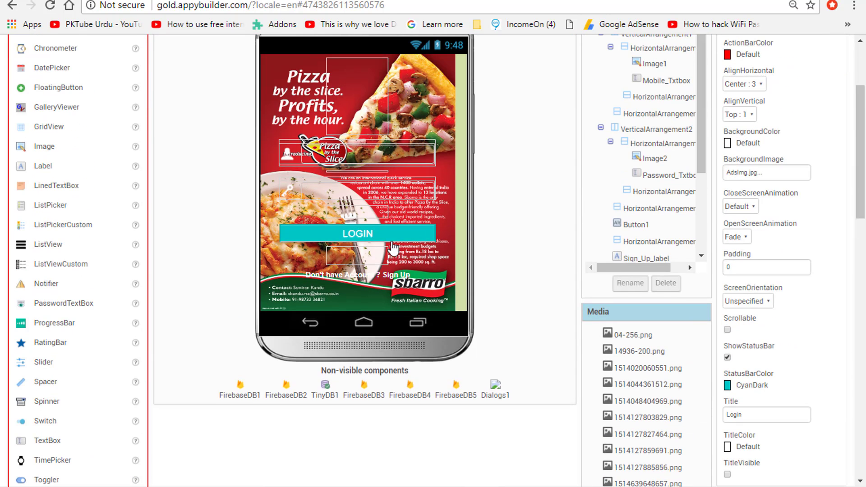
scroll(519, 214, up, 3)
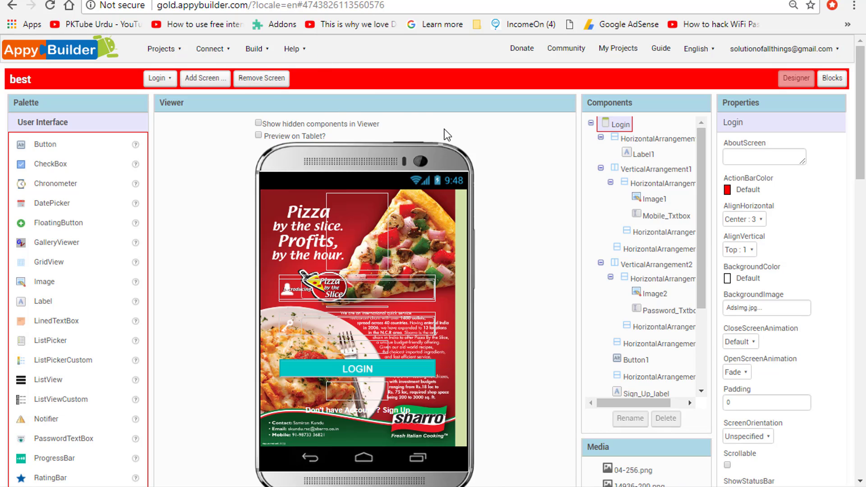
click(255, 49)
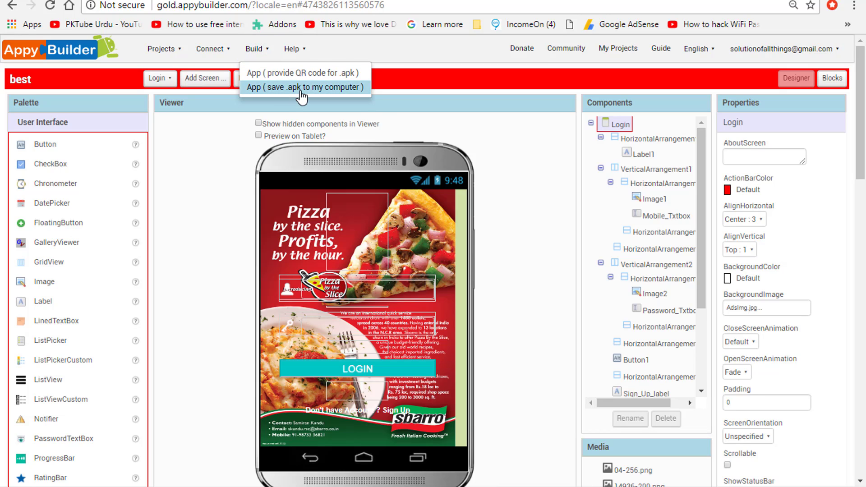
click(324, 88)
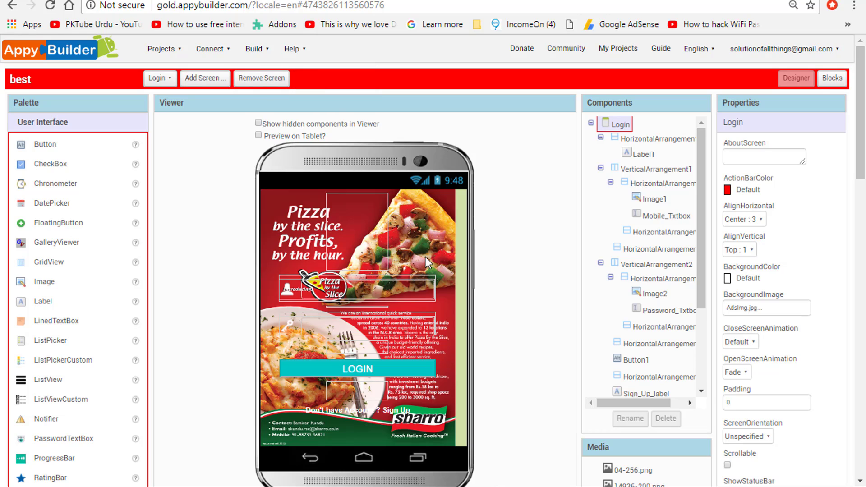